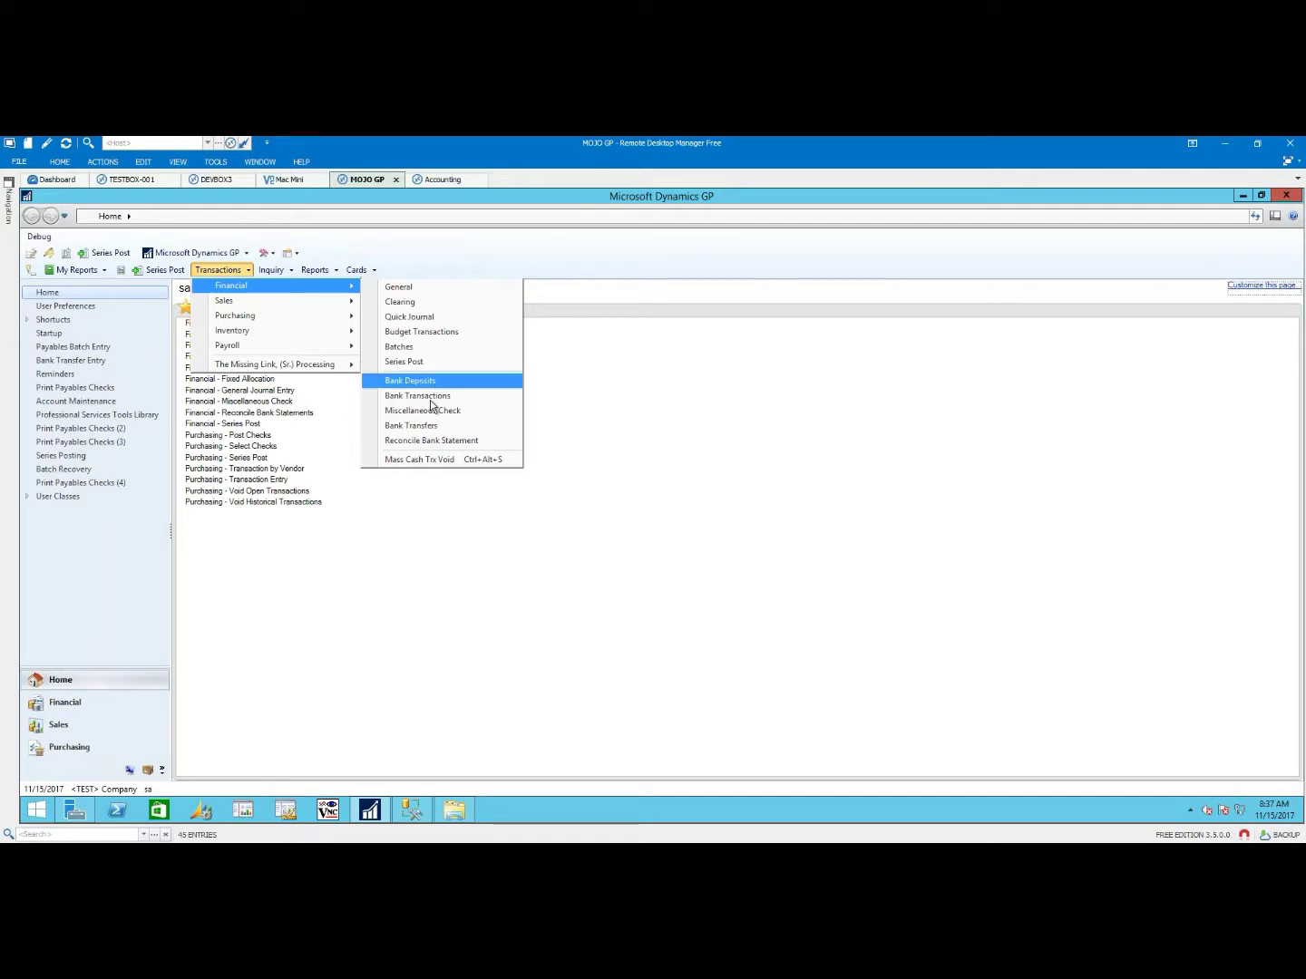
Step: View the Void Transaction option in the financial Bank Transaction Entry window and close the window
click(435, 396)
click(323, 365)
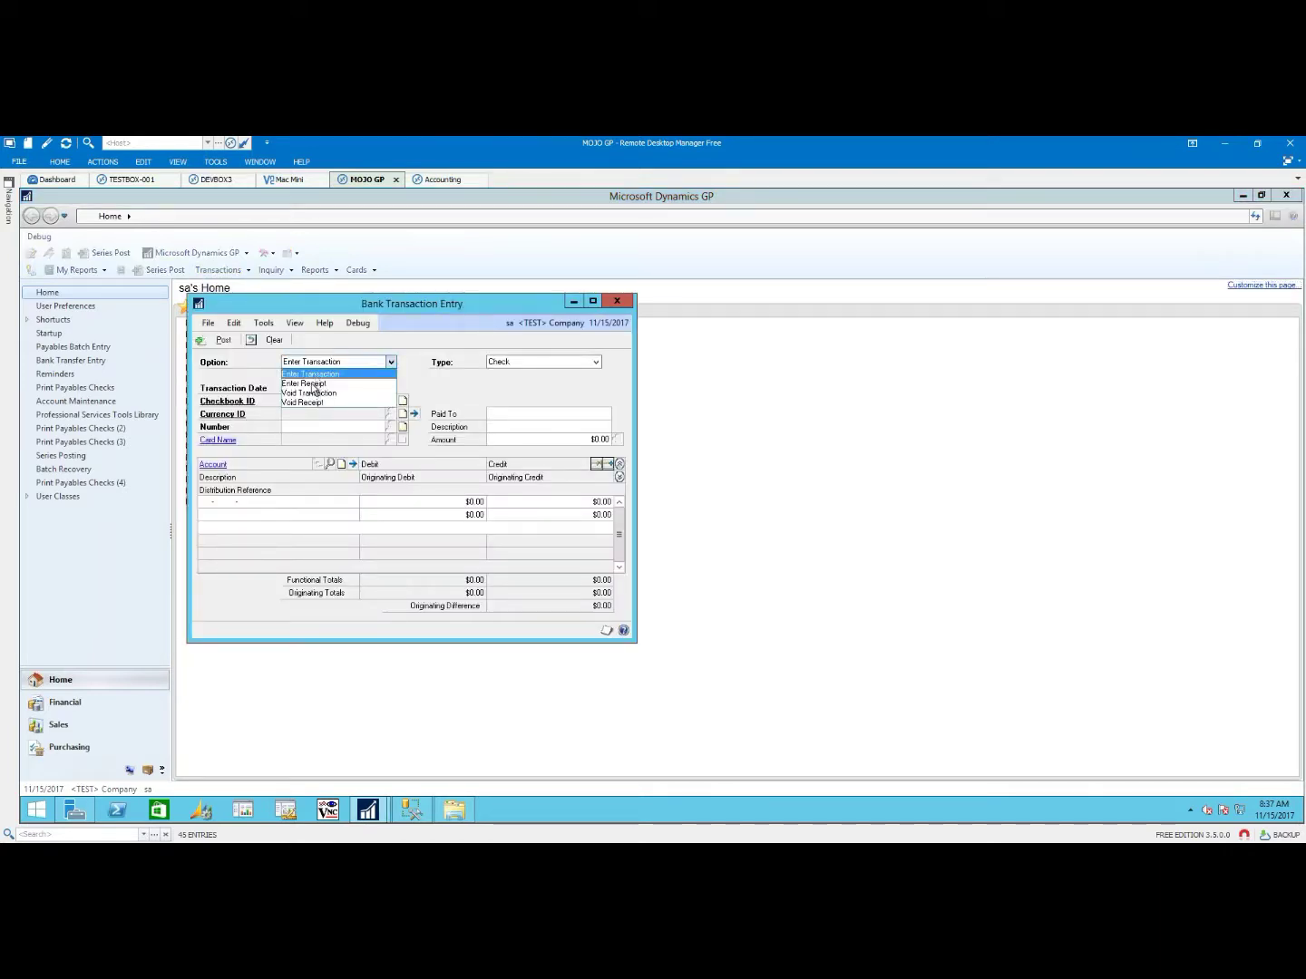
click(307, 393)
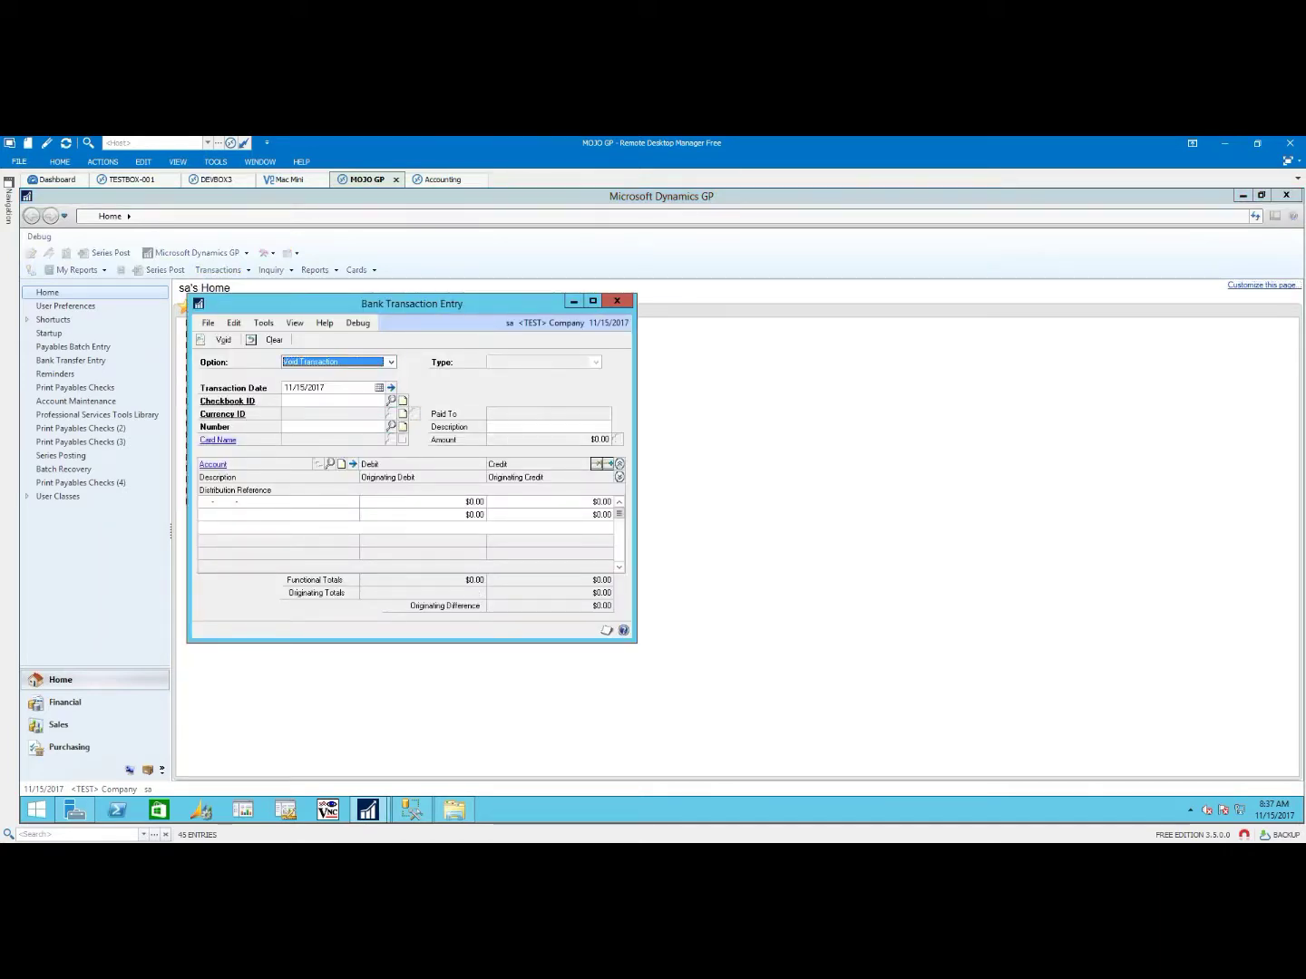
click(617, 302)
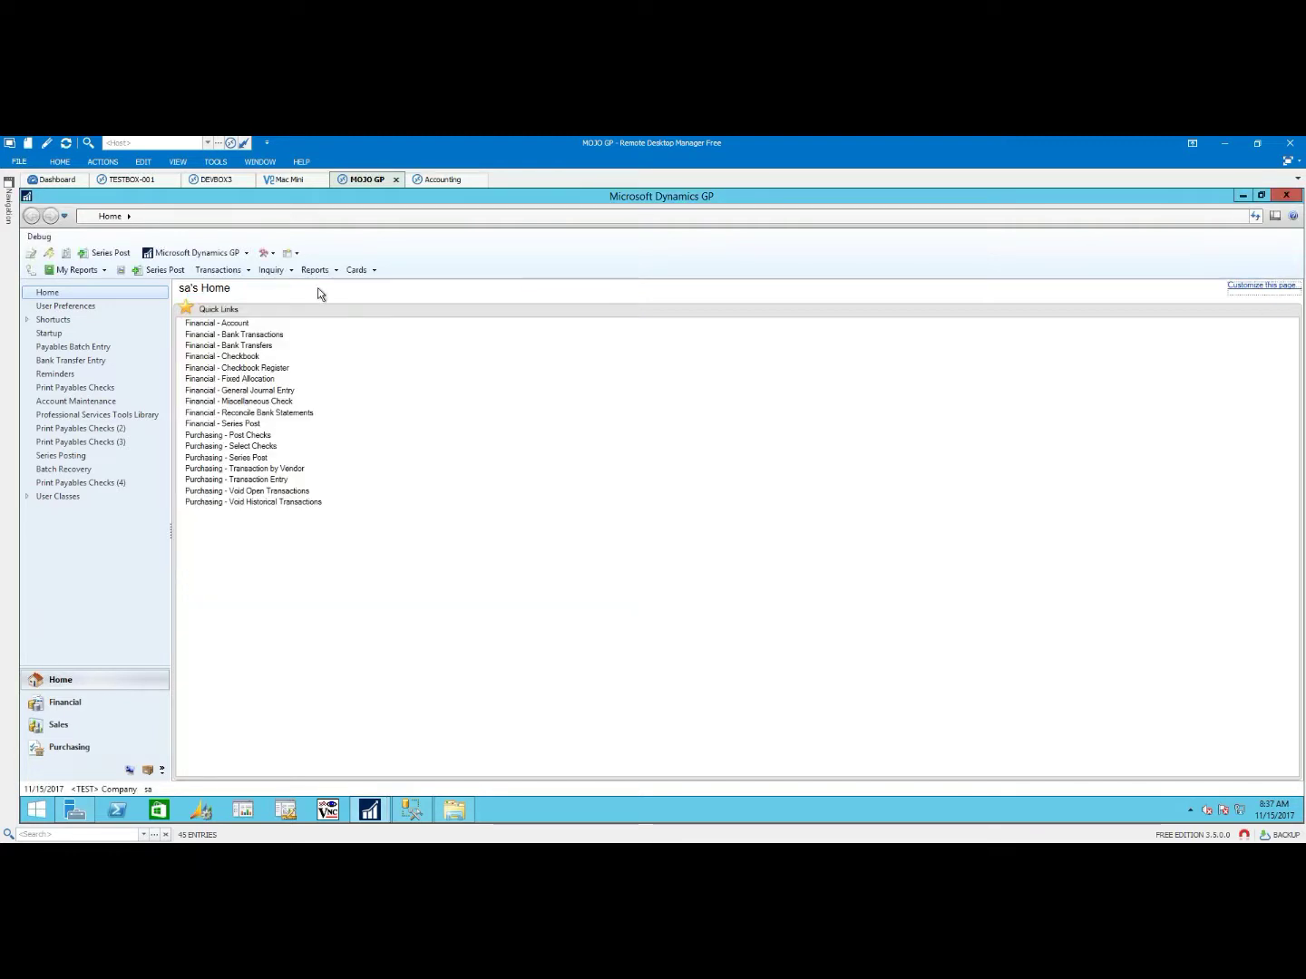
Step: Open the Mass Cash Trx Void utility from the financial transactions
click(231, 273)
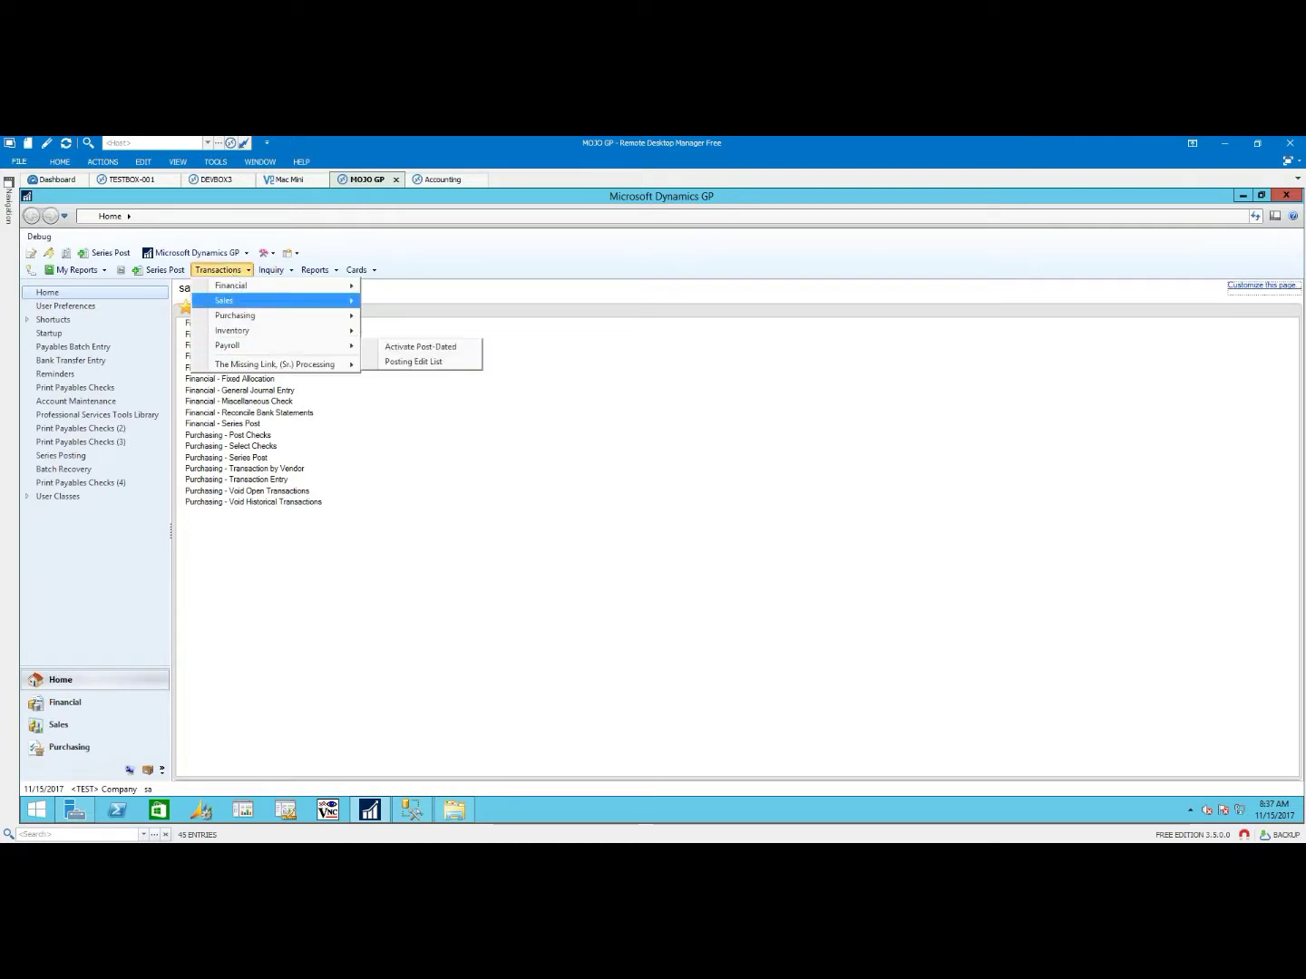
mouse_move(266, 290)
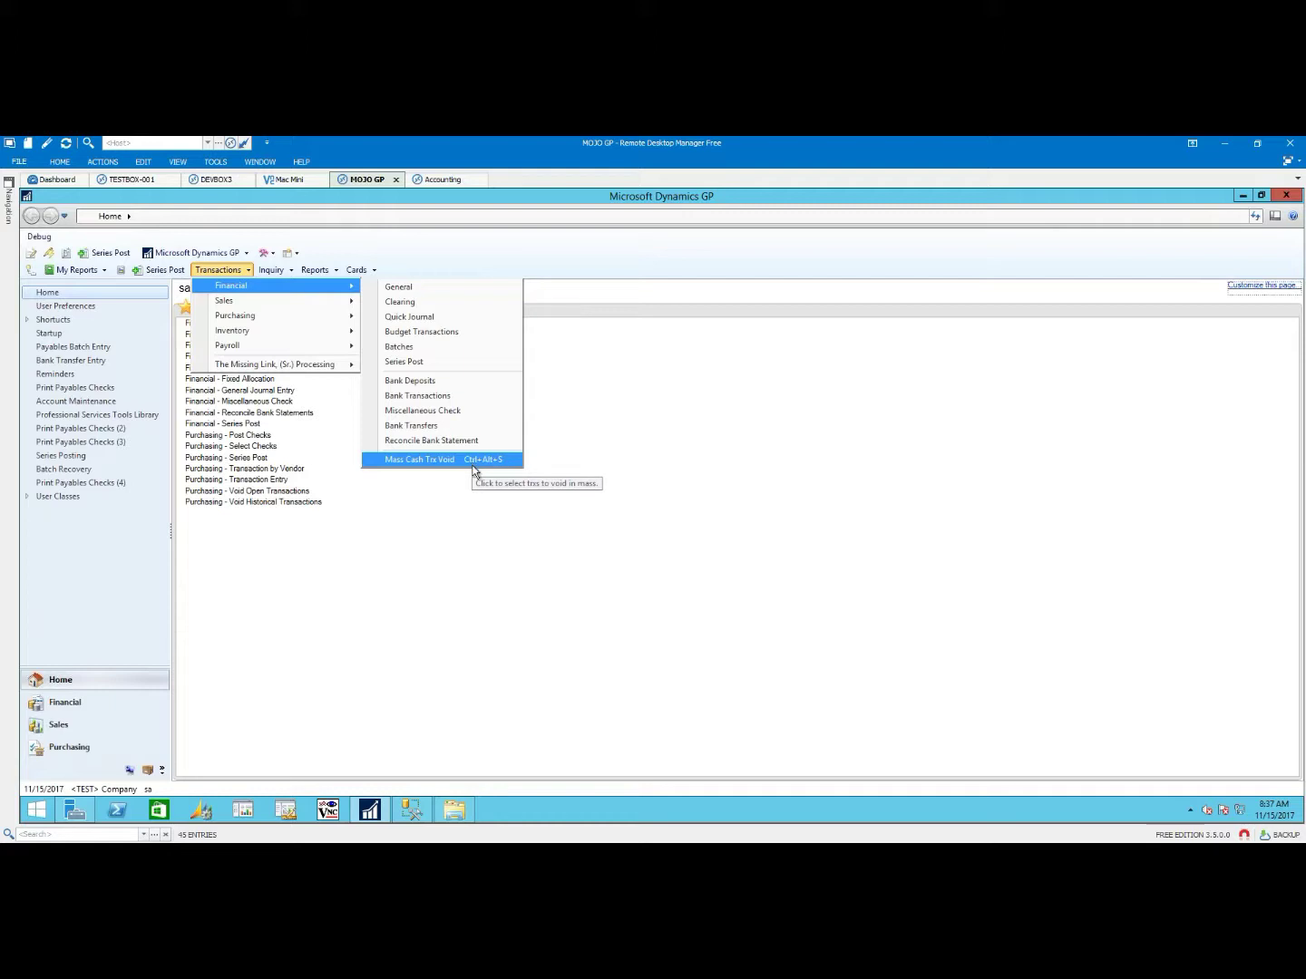
click(471, 461)
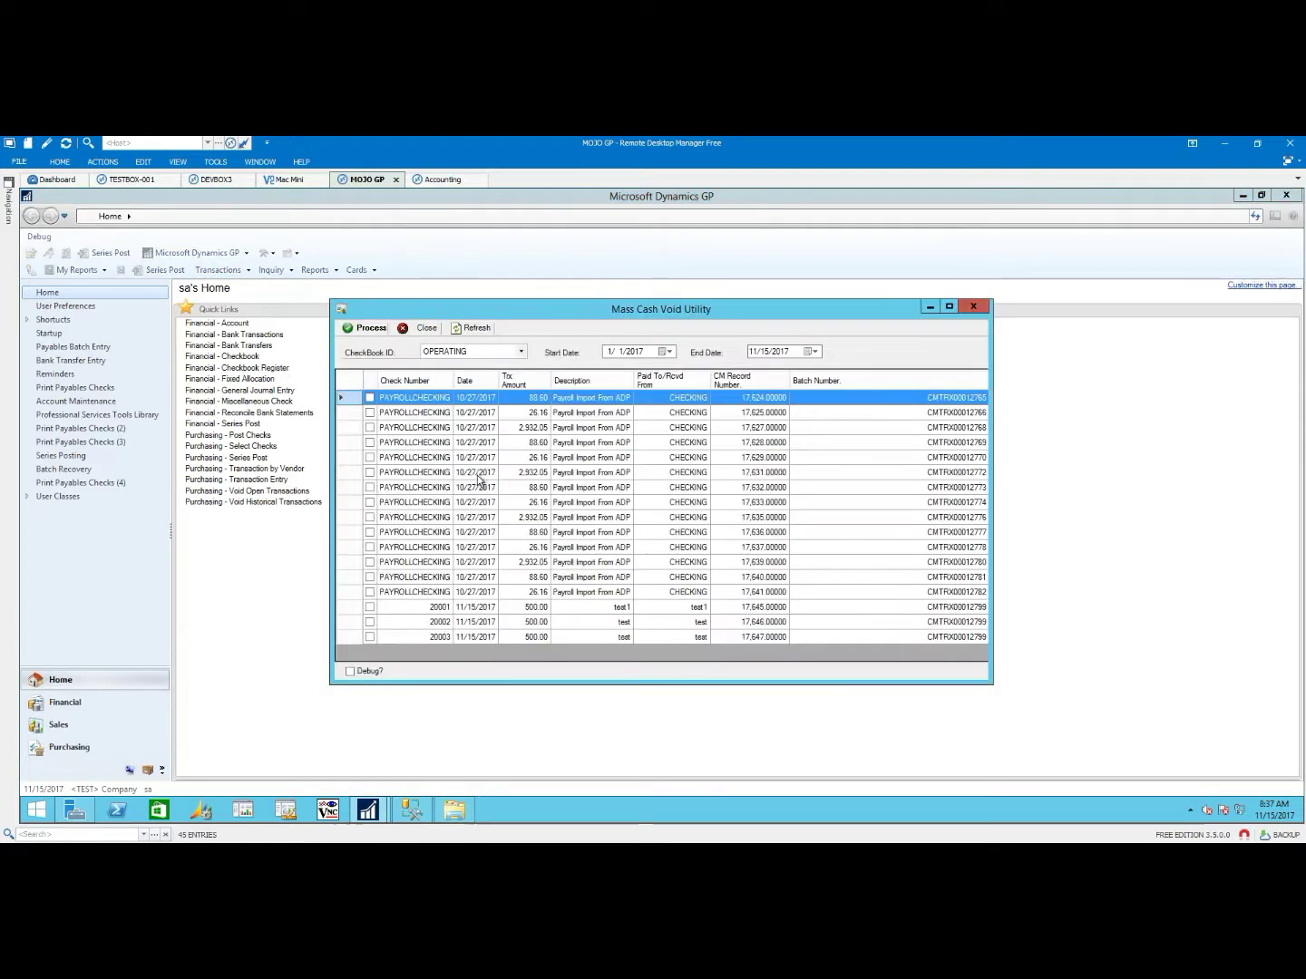
click(222, 270)
mouse_move(272, 286)
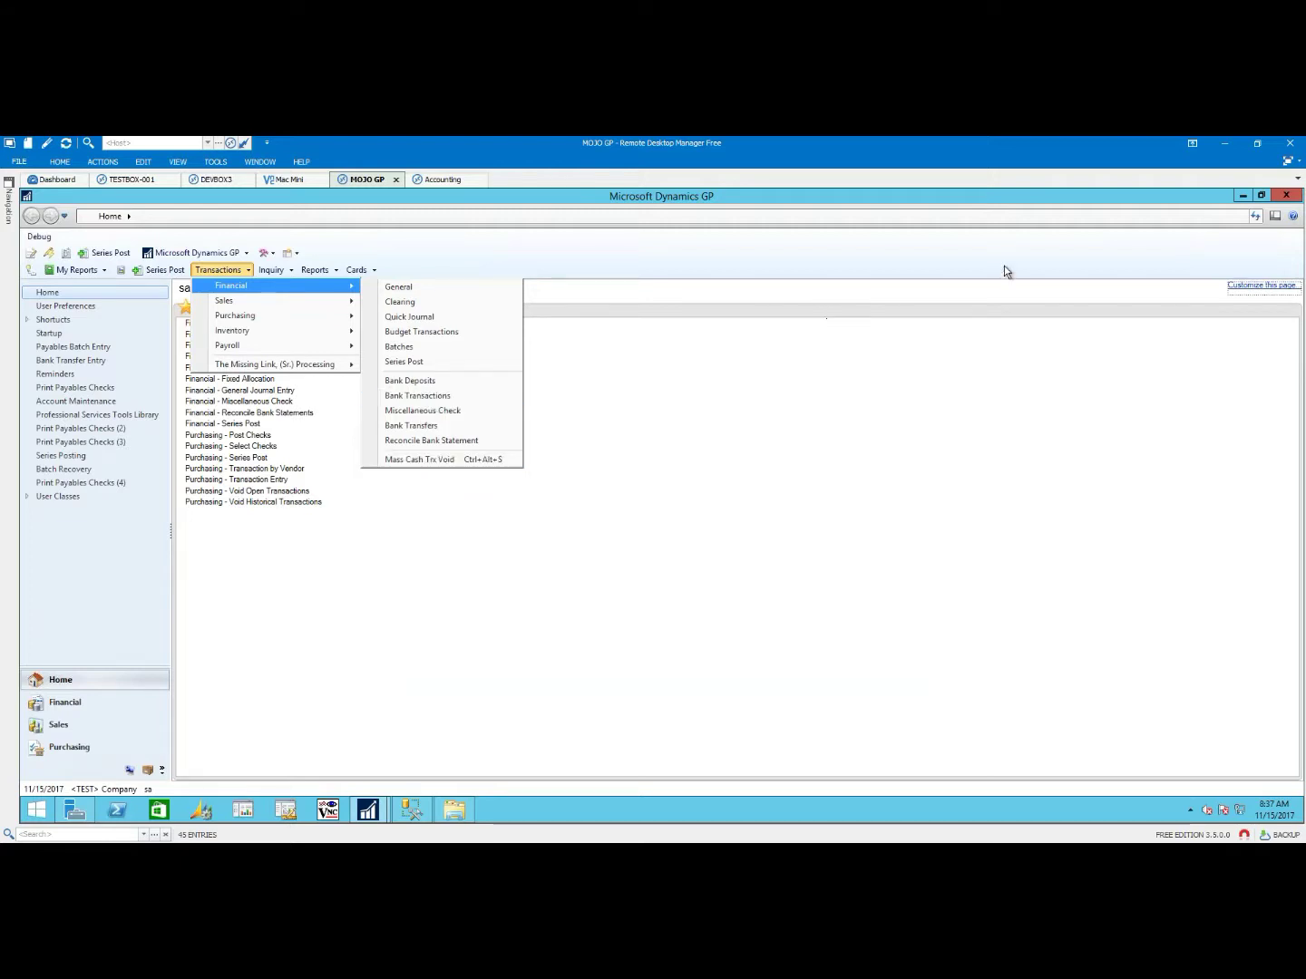
Step: View the Mass Cash Trx Void Help information from the About Microsoft Dynamics GP window, and close both windows
click(1293, 216)
click(1293, 216)
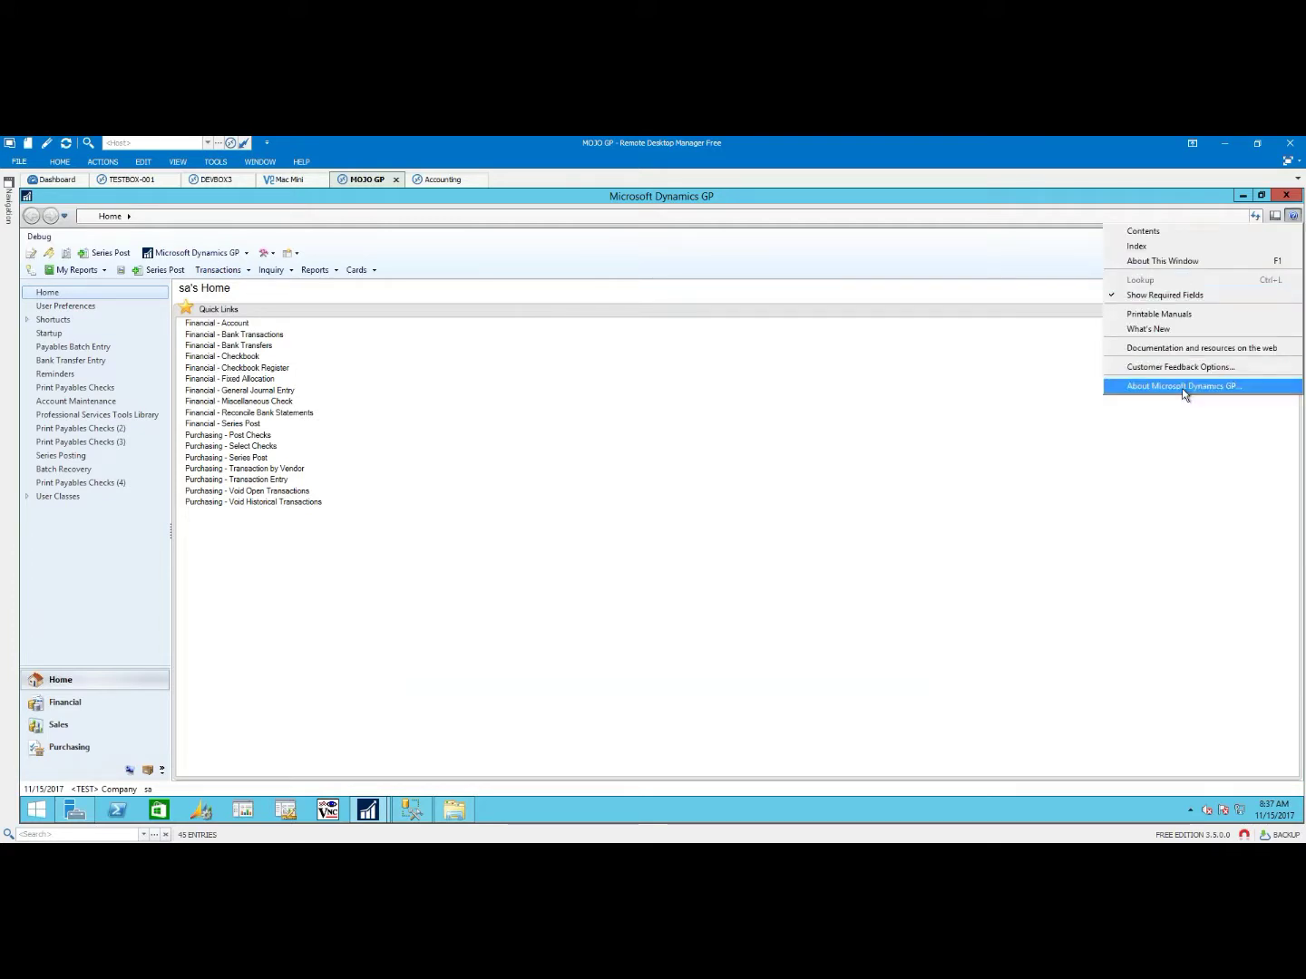
click(1181, 386)
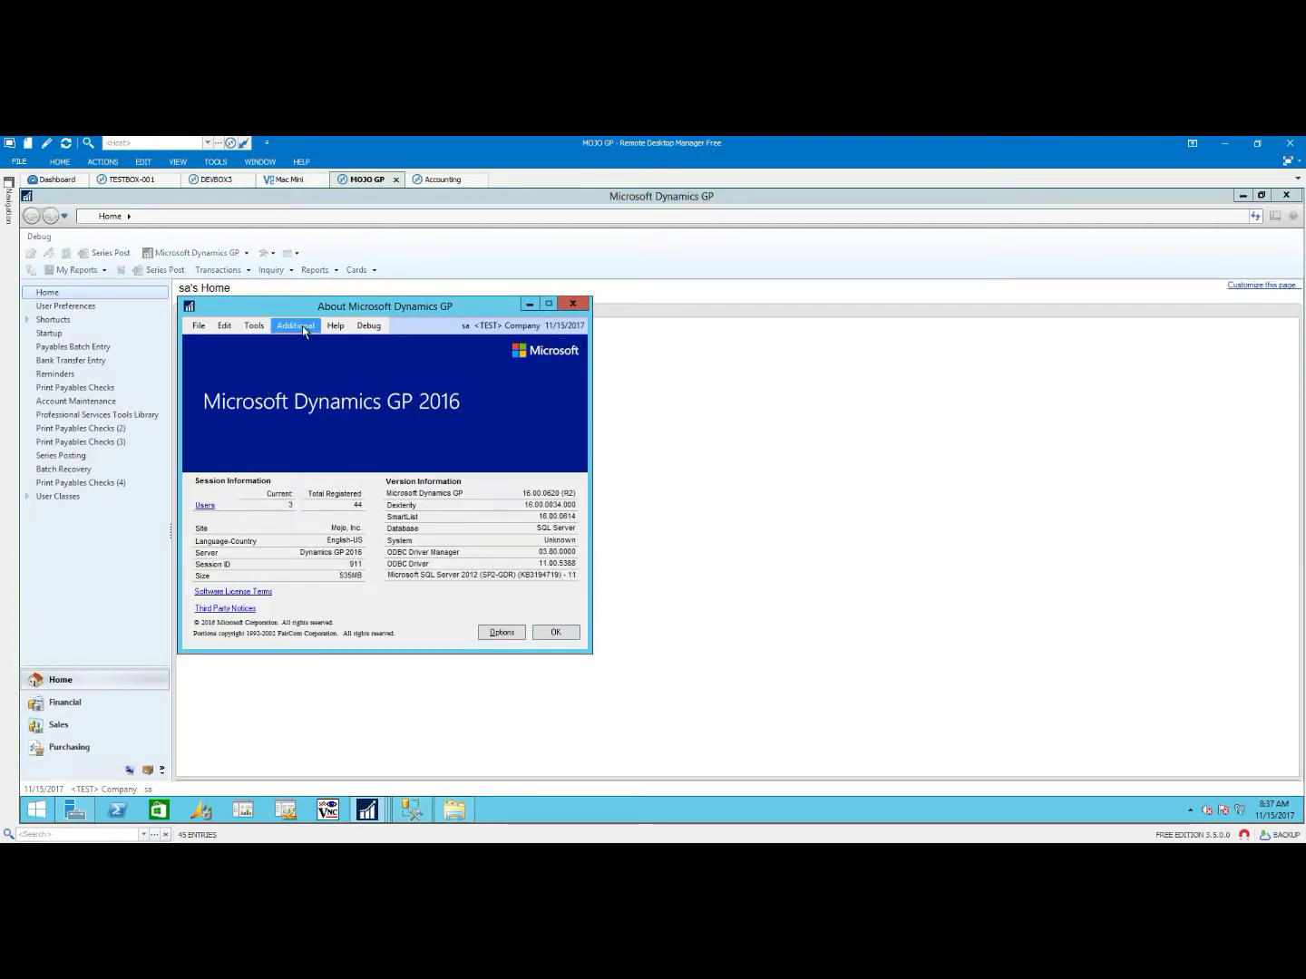
click(309, 326)
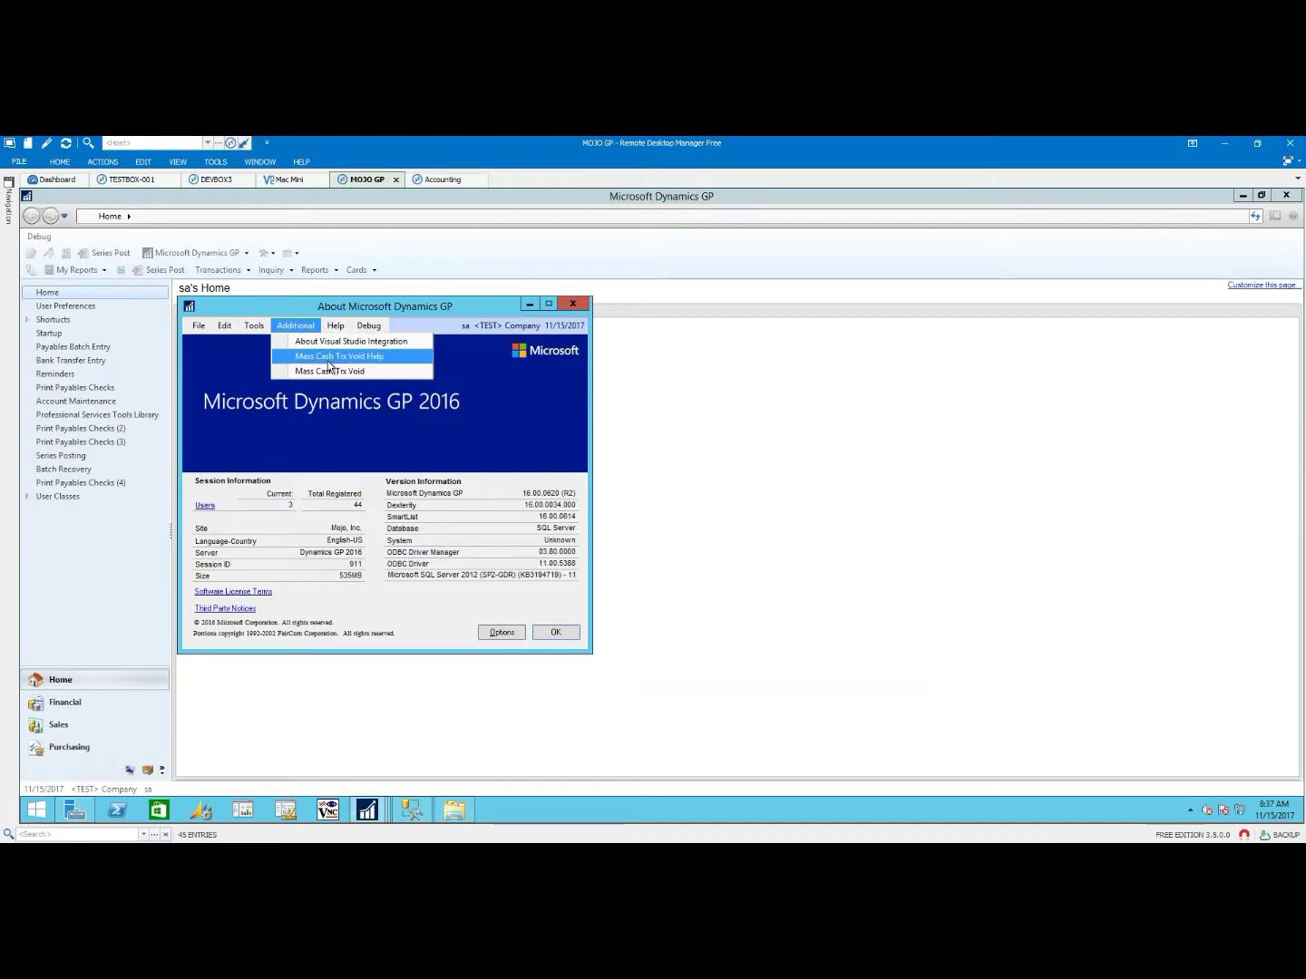
click(376, 356)
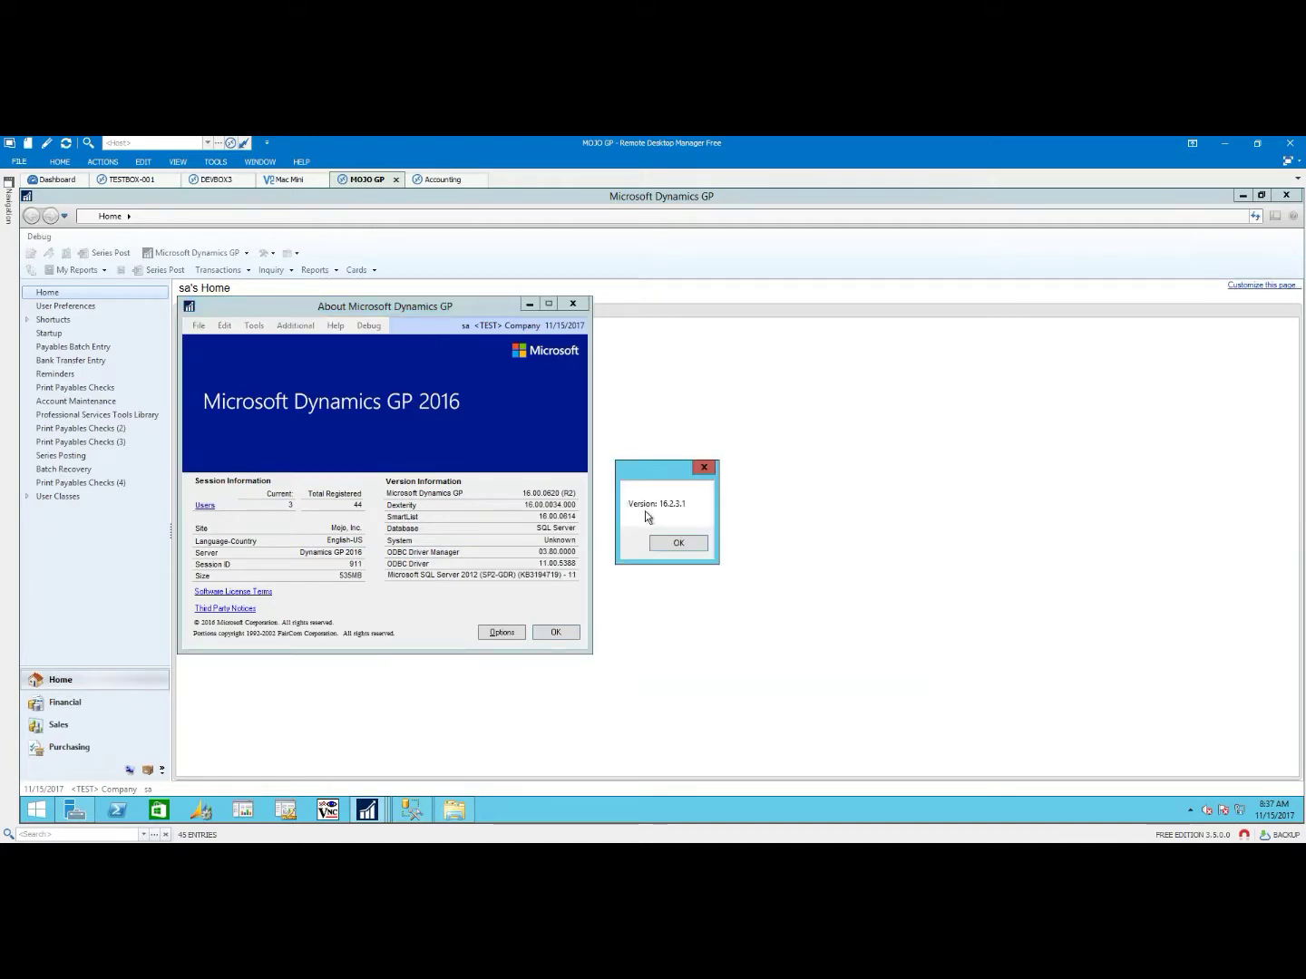
click(678, 544)
click(551, 632)
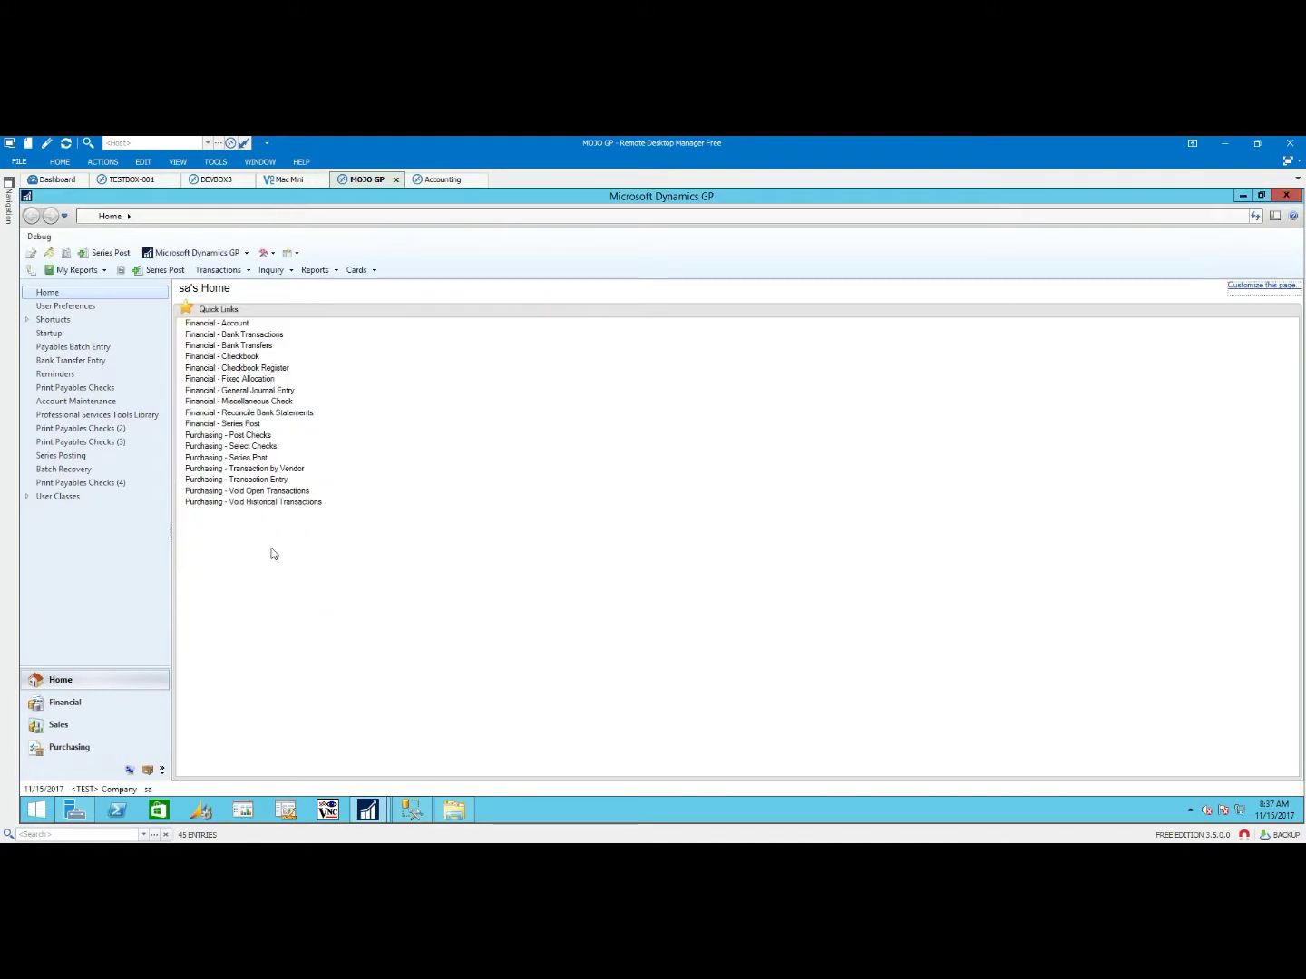
Step: Bring the Mass Cash Void Utility window back to the front and refresh its transaction list
mouse_move(367, 810)
click(457, 713)
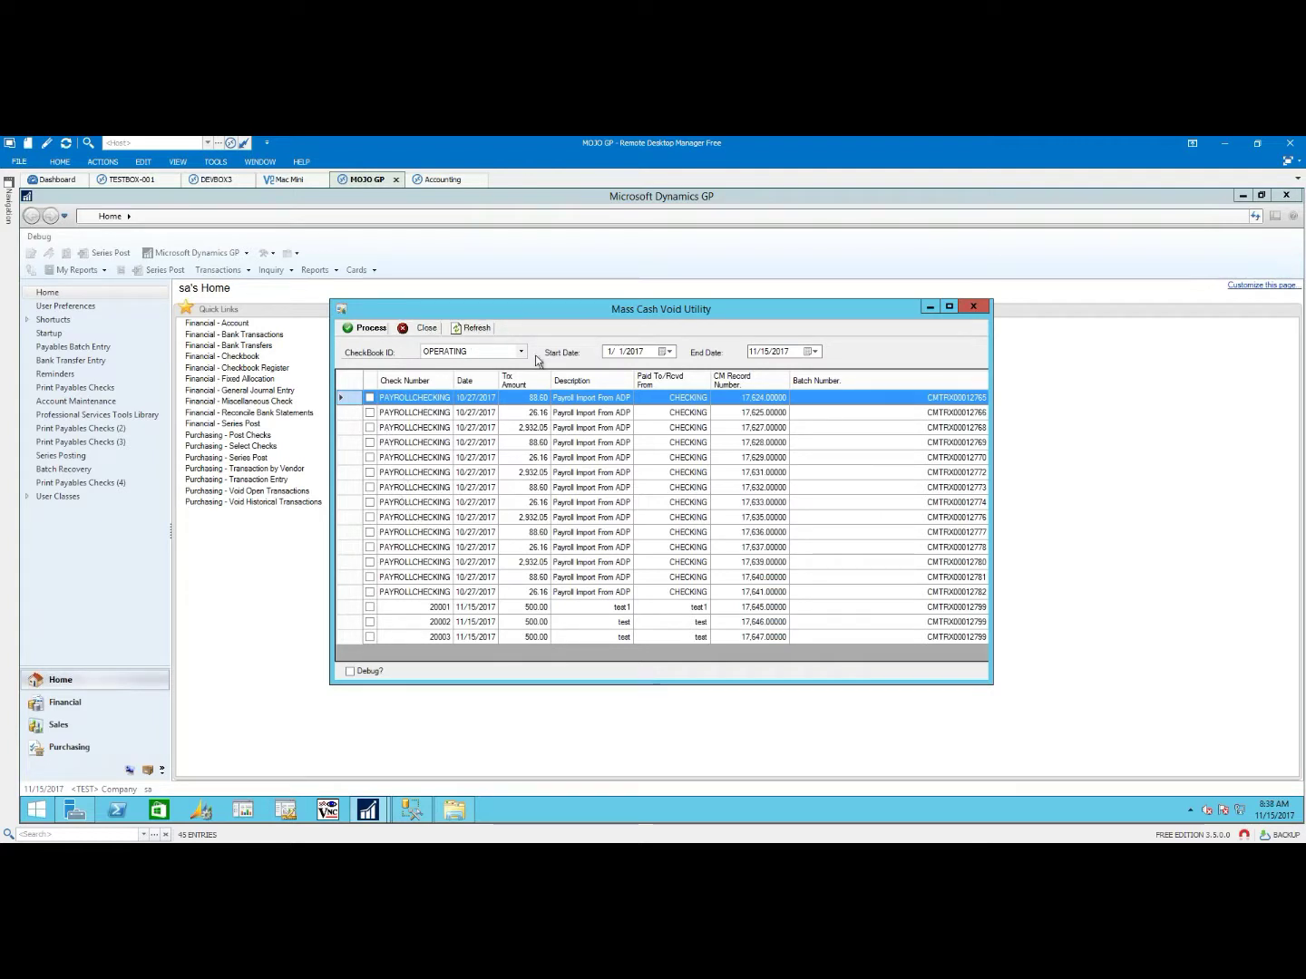
click(472, 329)
Step: Mark the payroll transactions with CM records 17,628 and 17,633, and refresh the list to clear the marks
click(370, 443)
click(370, 502)
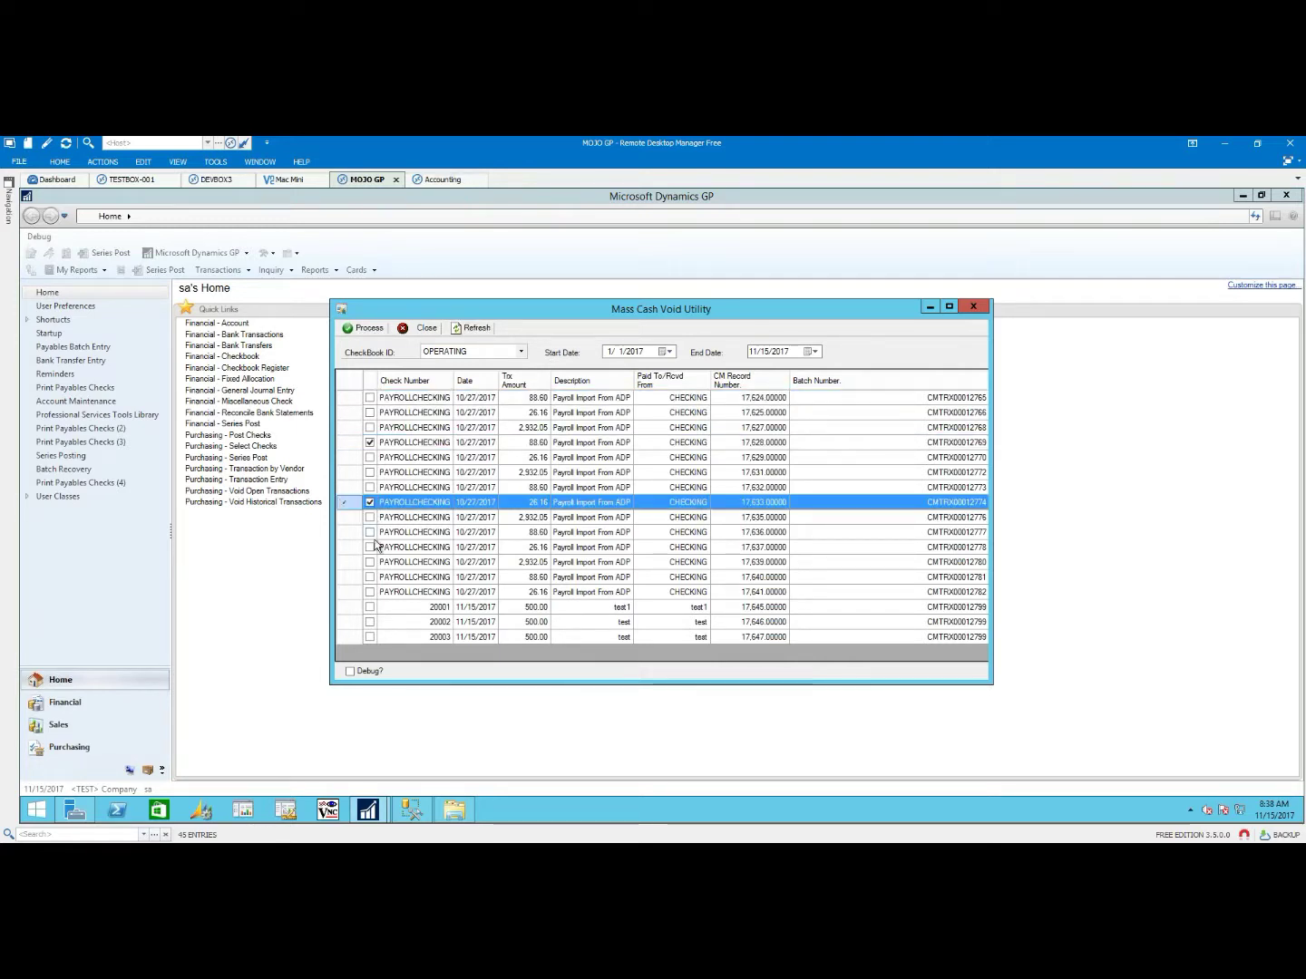
click(358, 532)
click(471, 329)
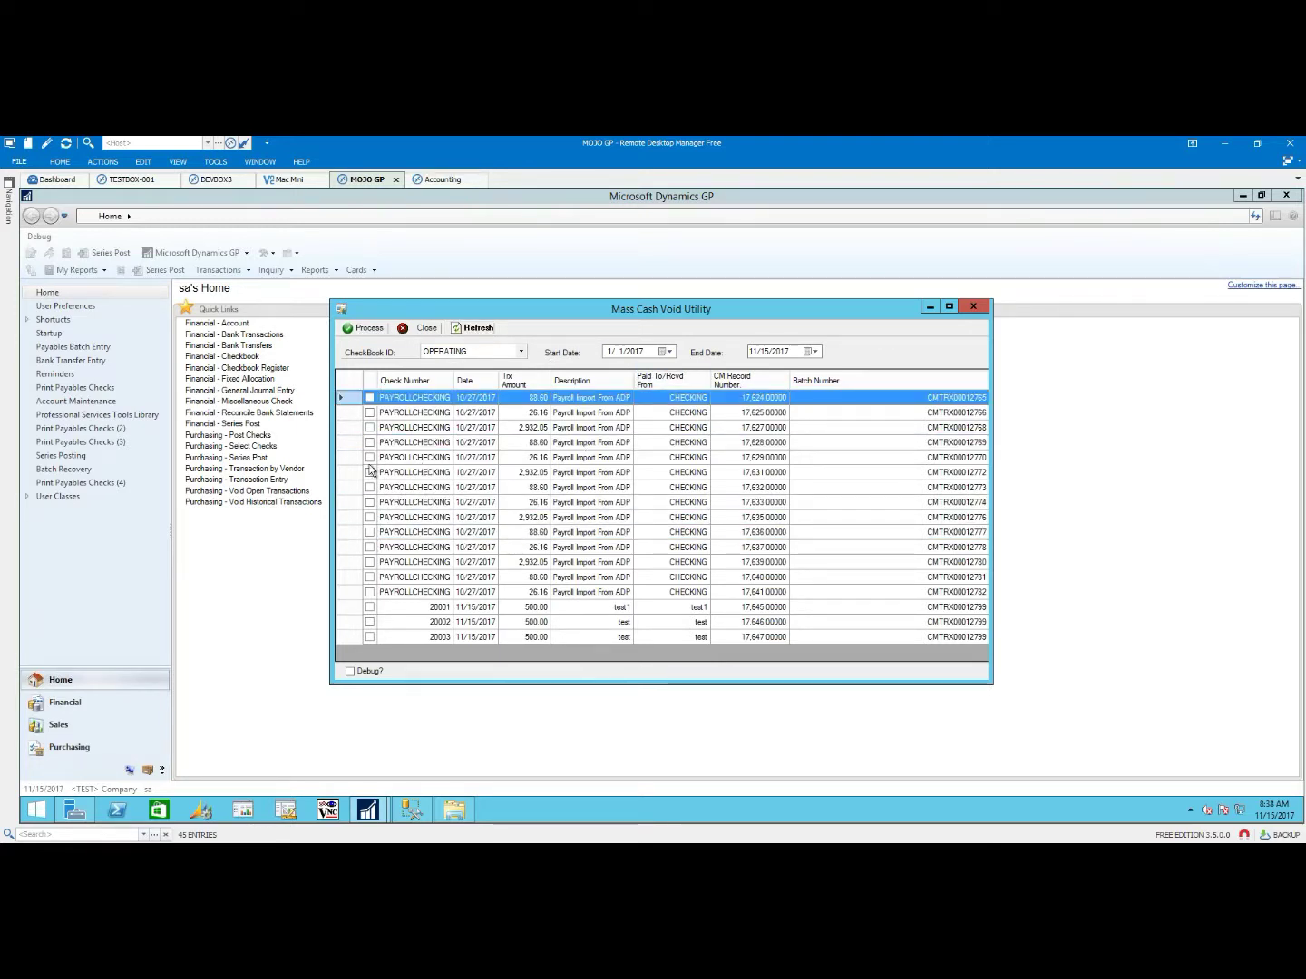
Step: List the transactions of the TIPS checkbook, and return the list to the OPERATING checkbook
click(518, 353)
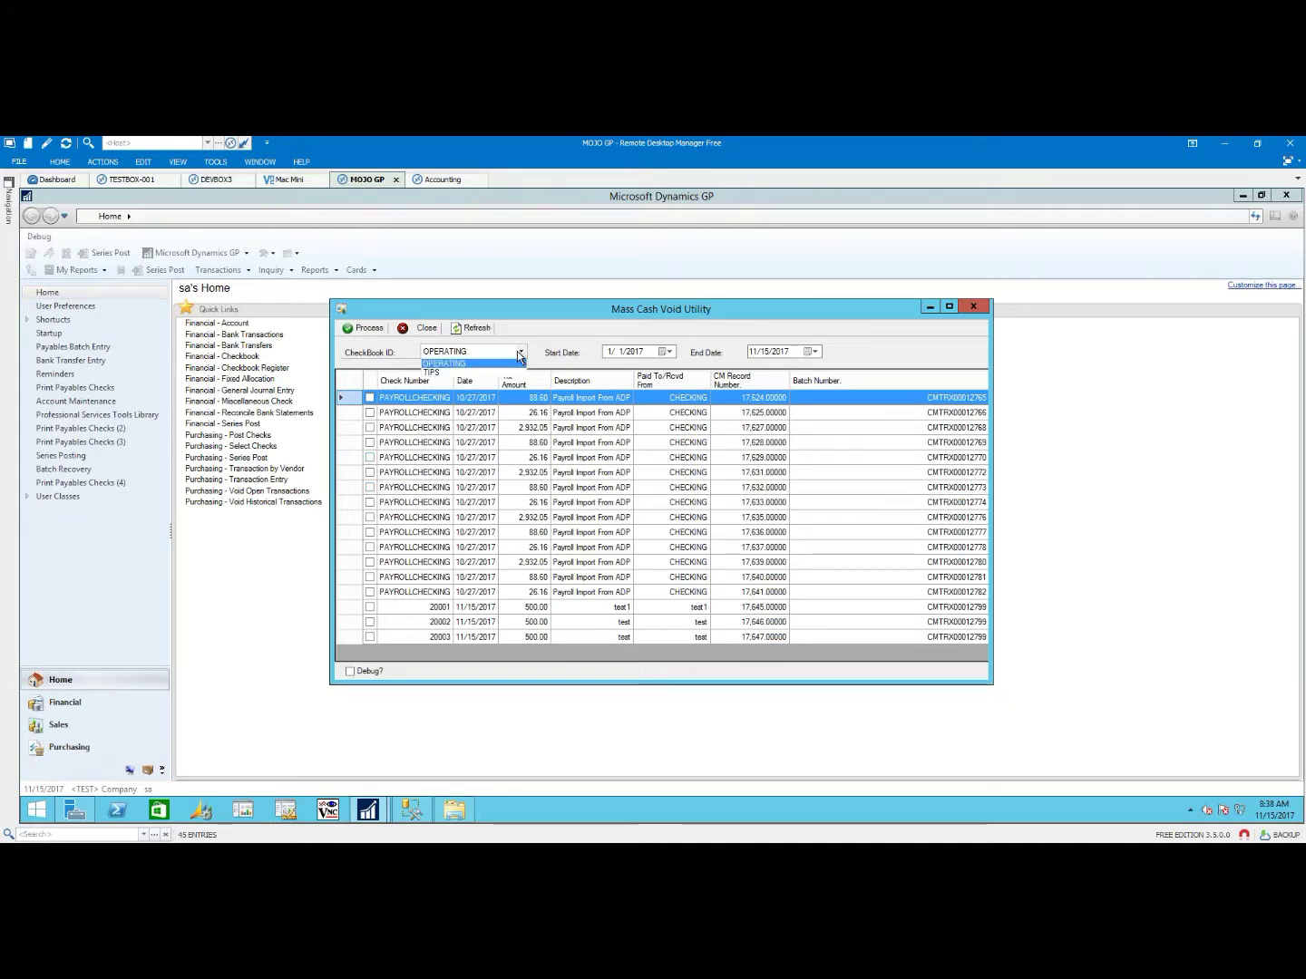
click(444, 372)
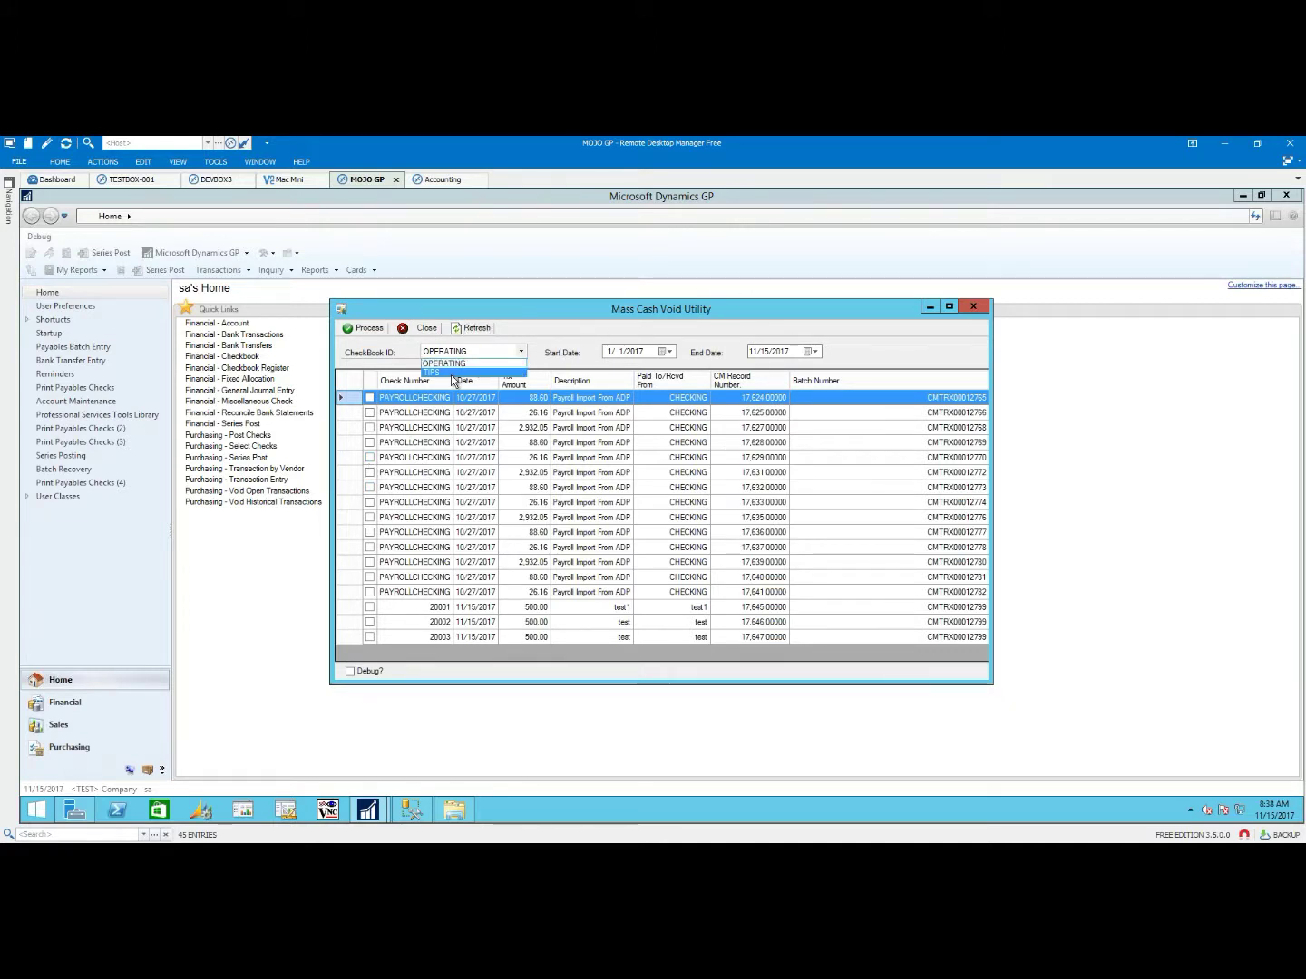
click(480, 329)
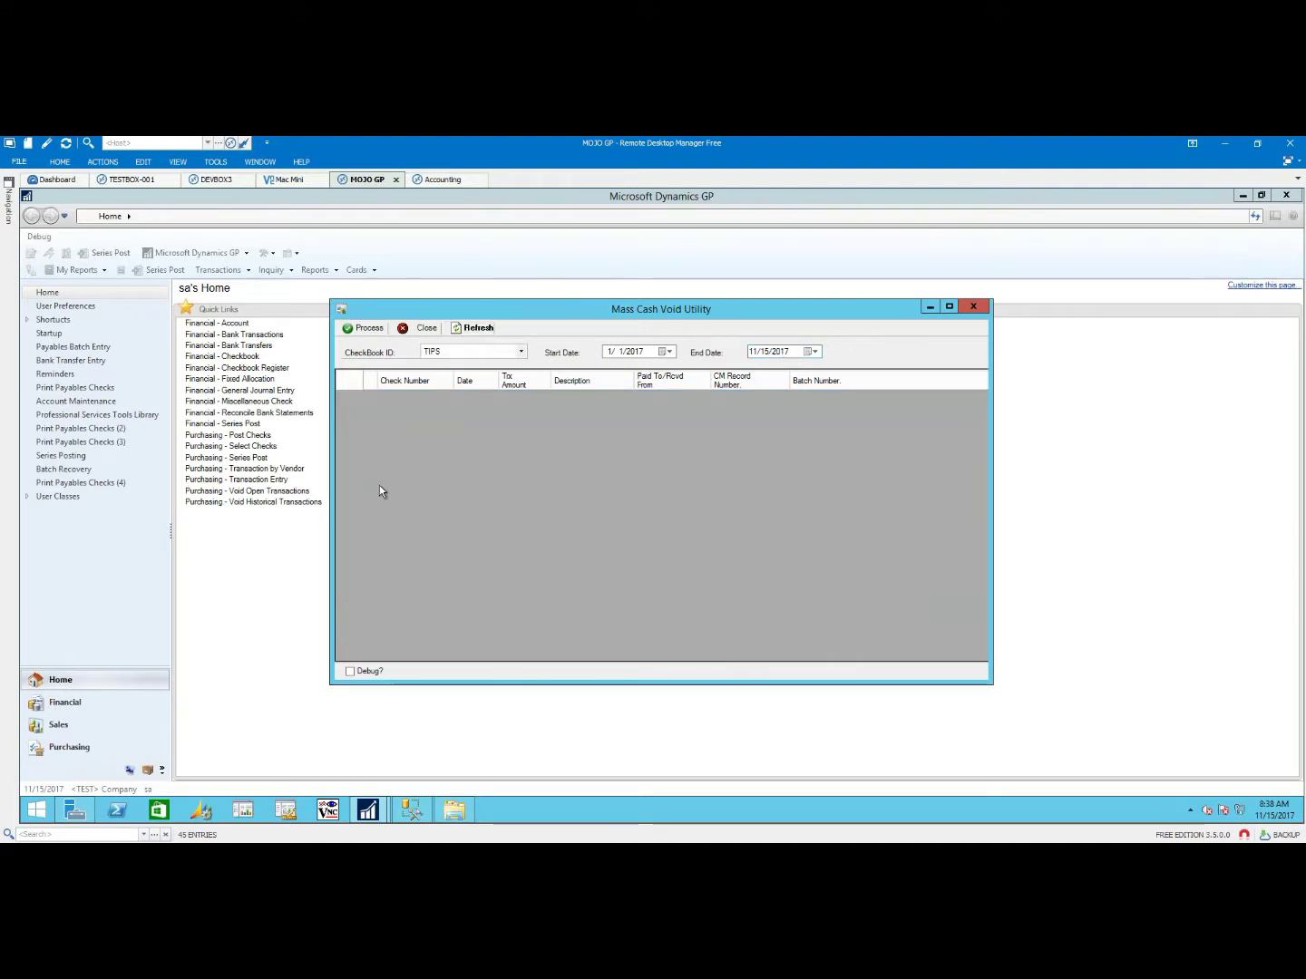
click(523, 351)
click(501, 360)
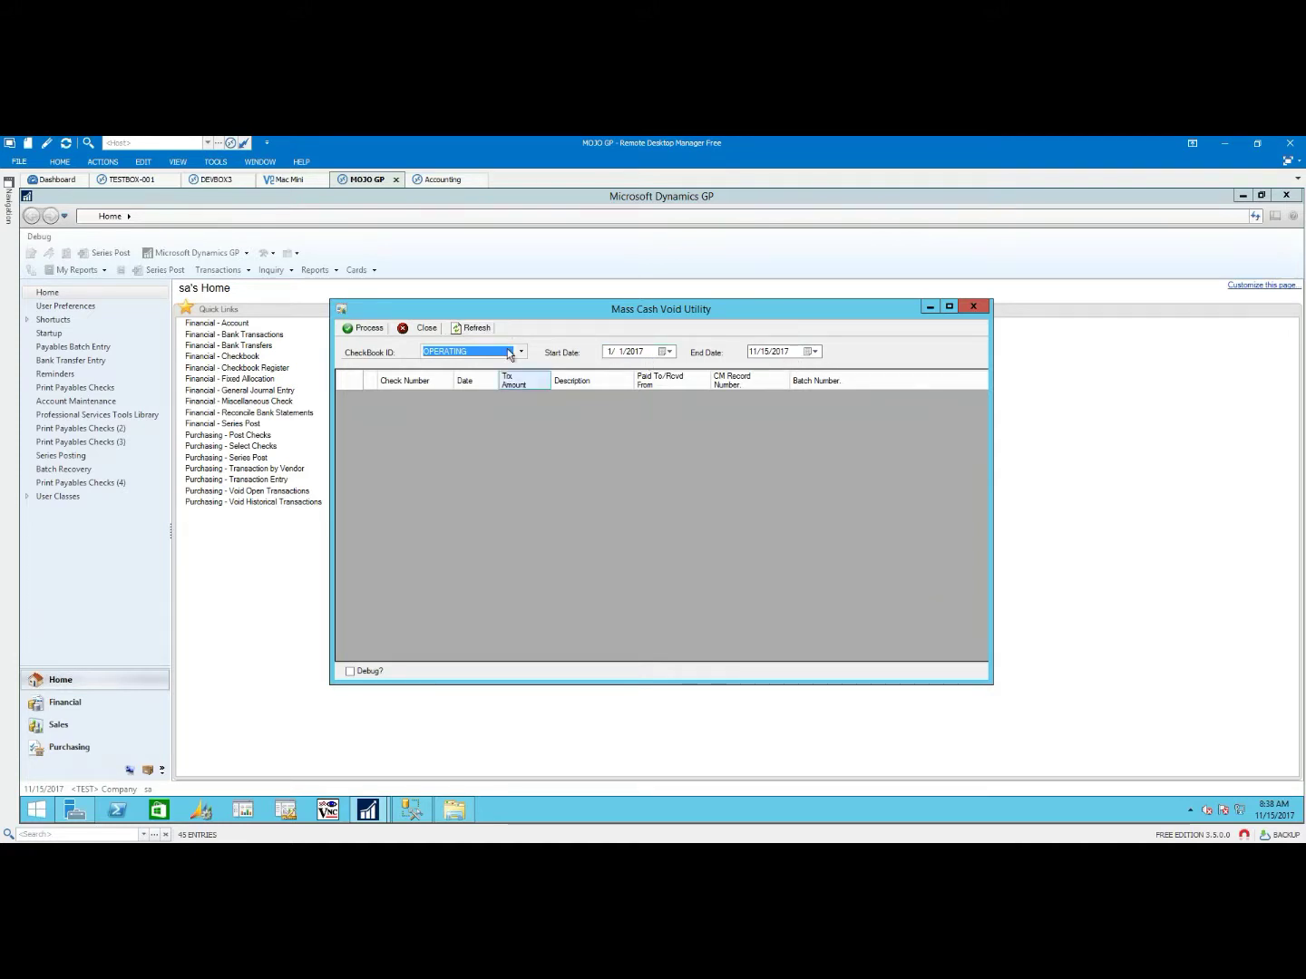
click(471, 327)
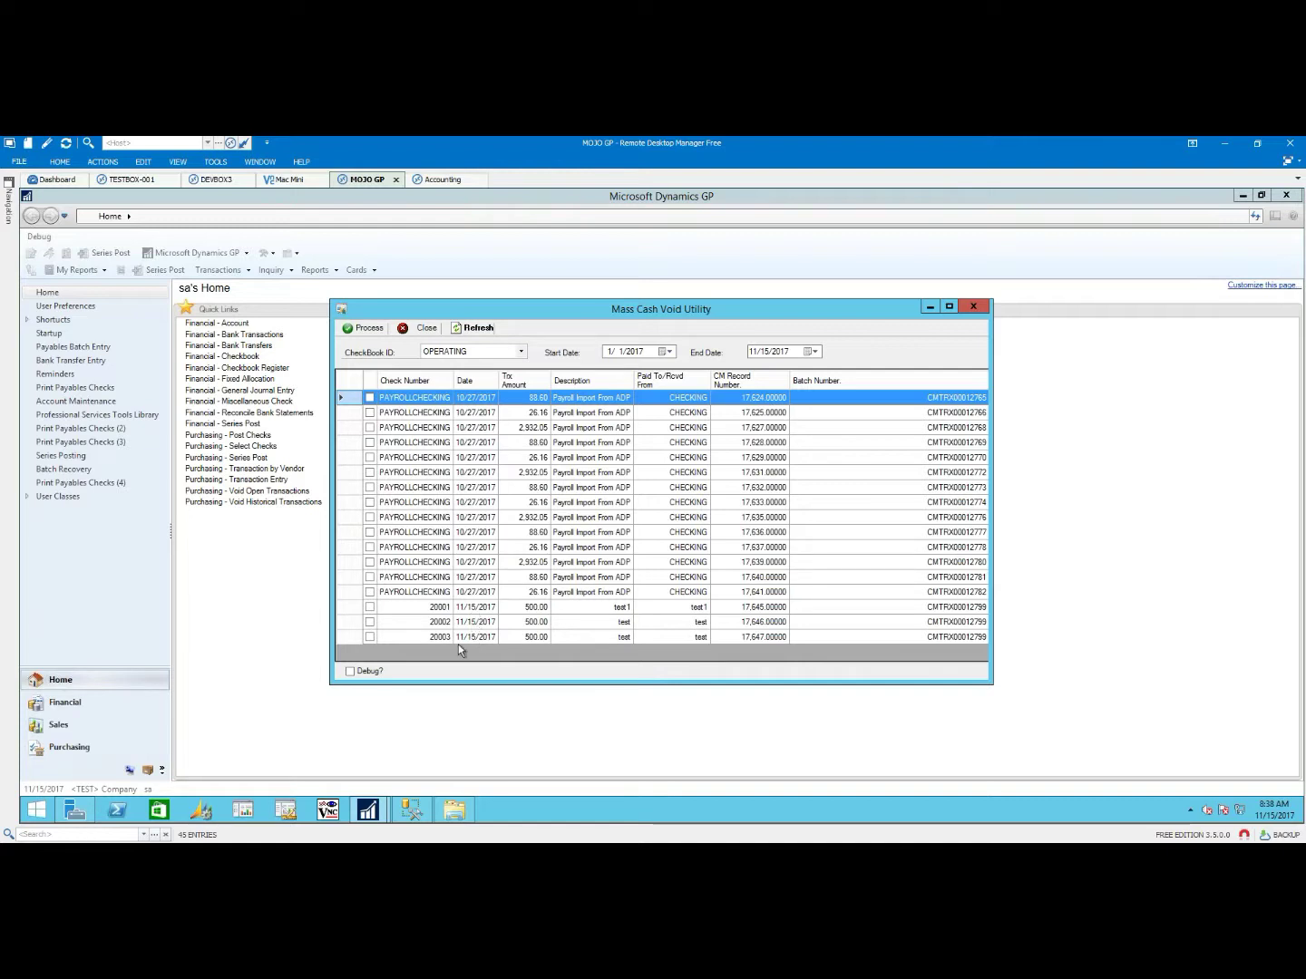
Step: Set the start date to 11/15/2017 and refresh the transaction list
click(608, 352)
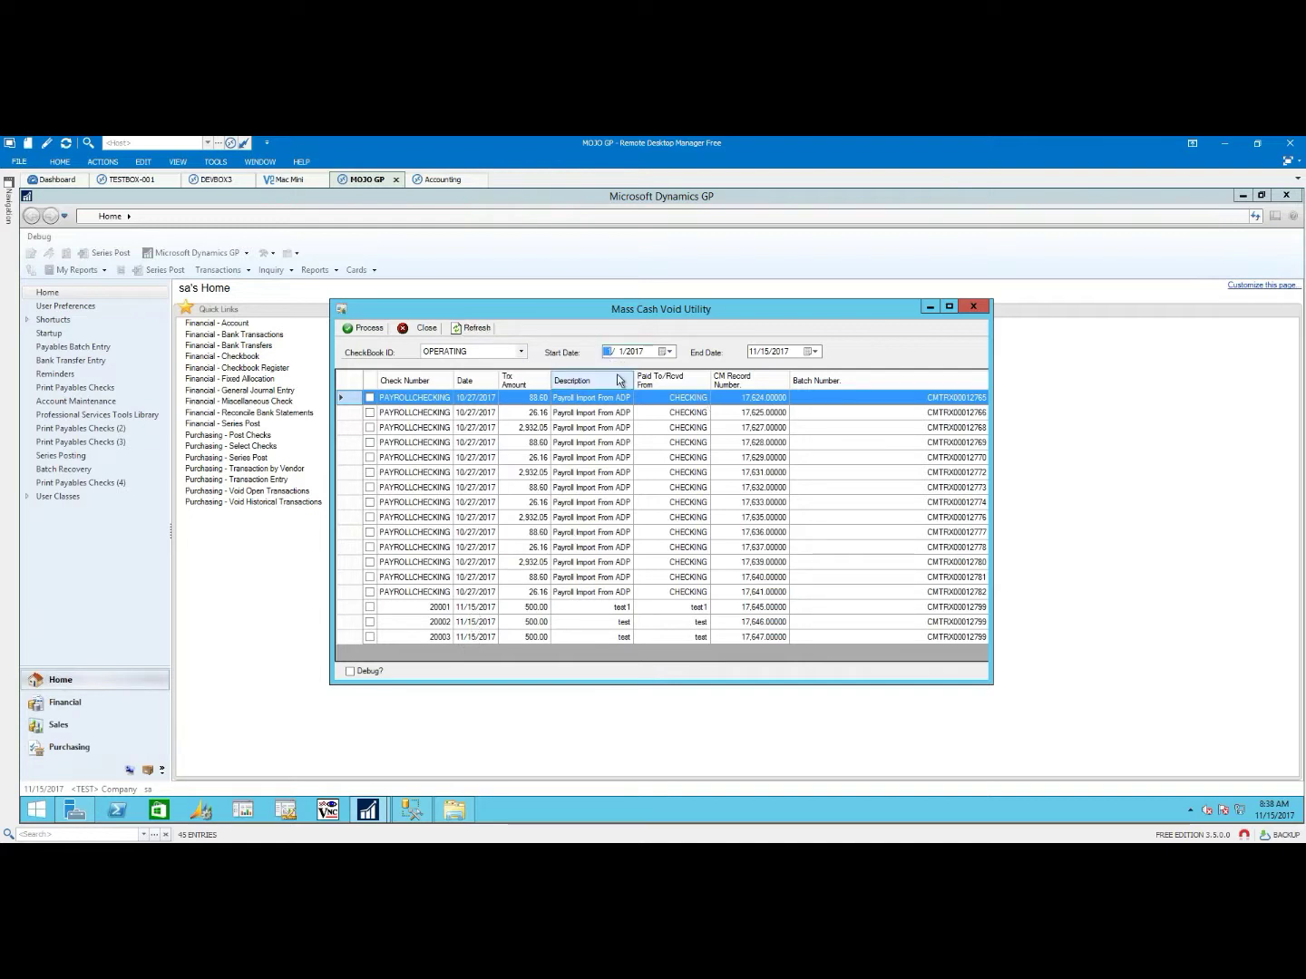
text(1115)
click(459, 332)
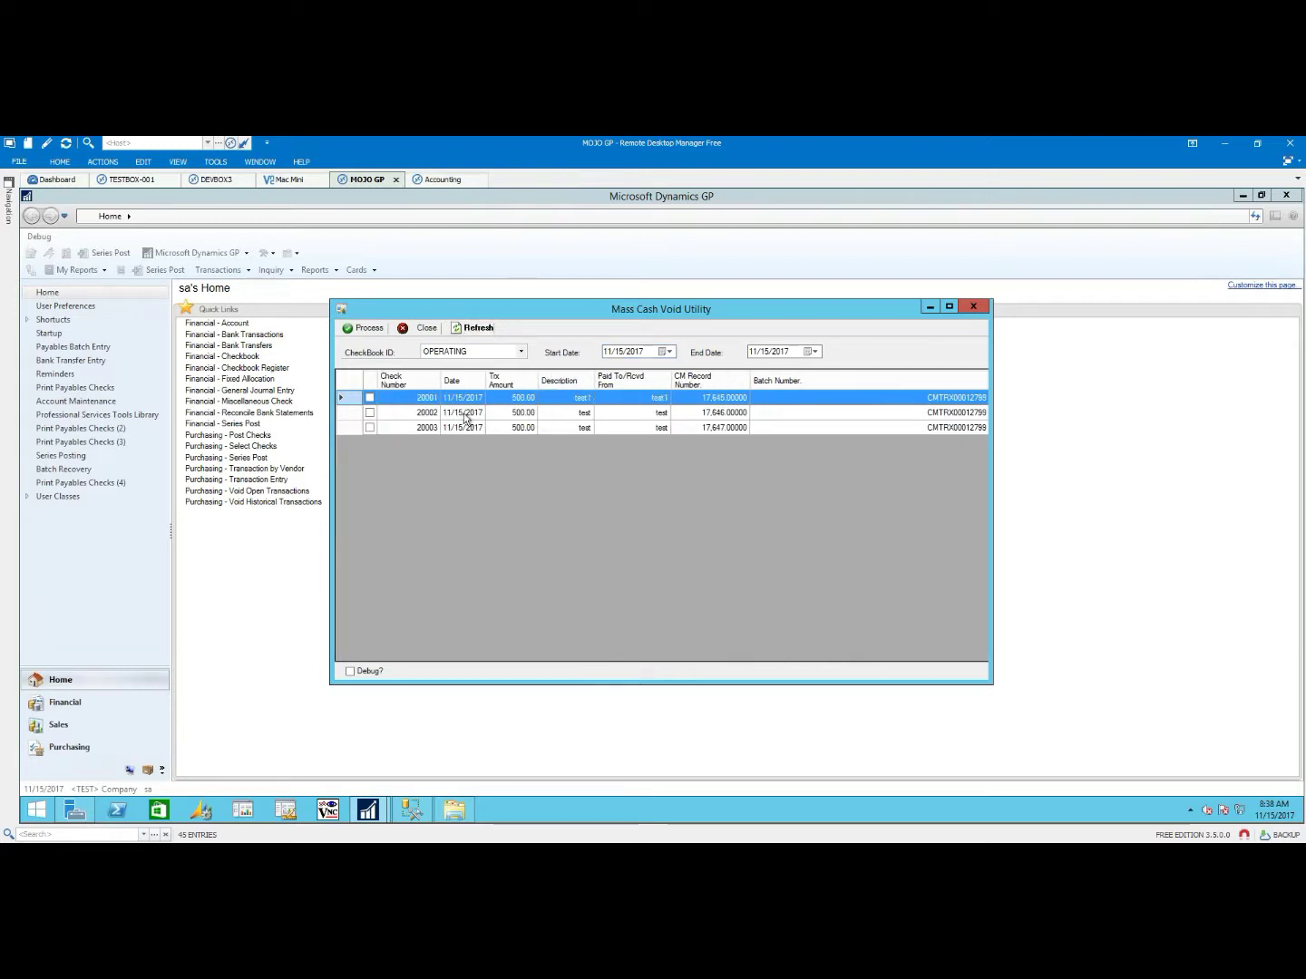
Step: Toggle the marks on checks 20001, 20002 and 20003, and refresh the list to clear them
click(369, 400)
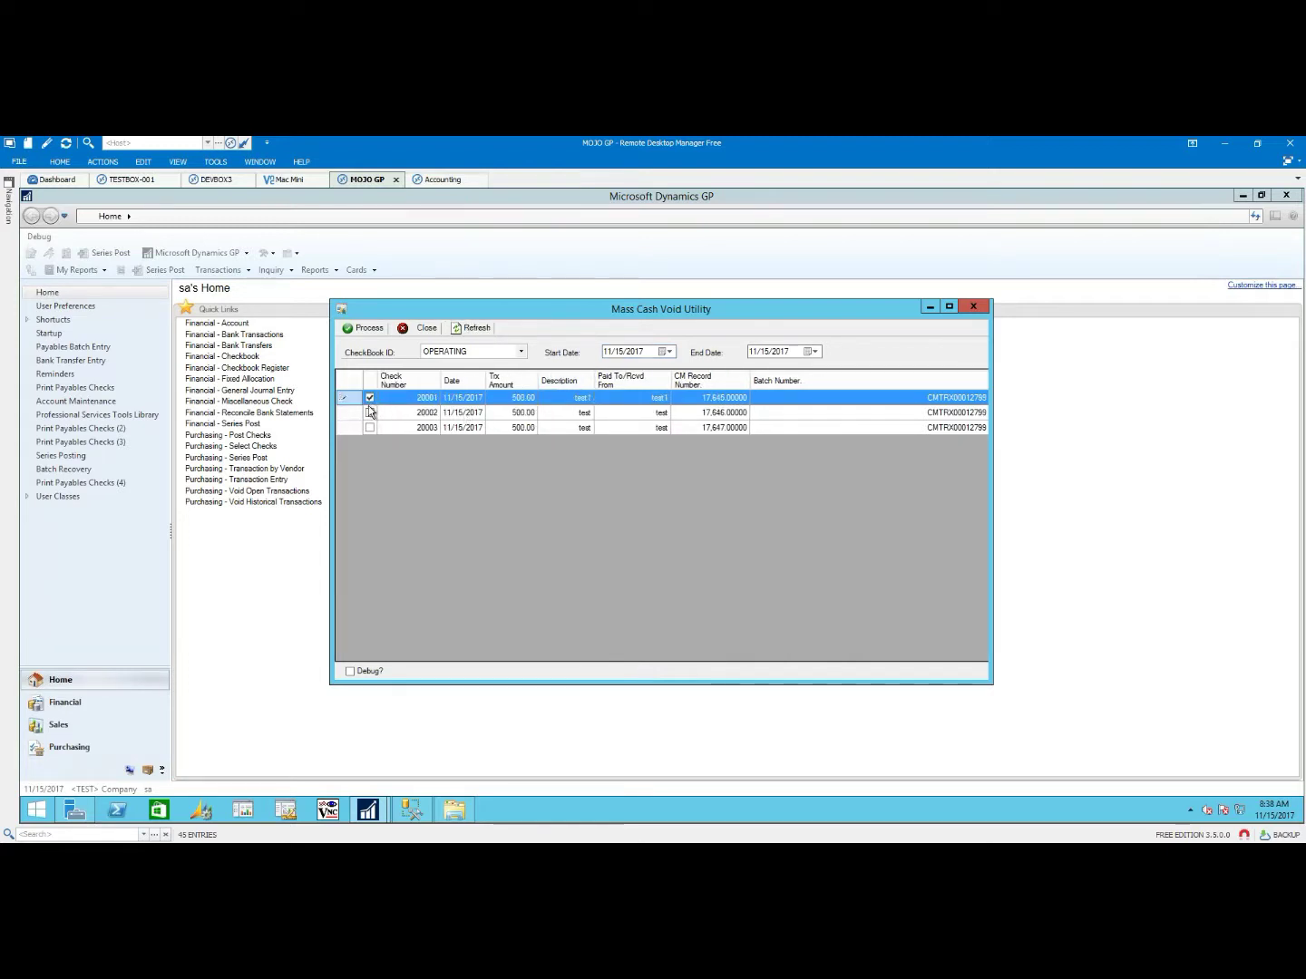
click(369, 413)
click(369, 428)
click(370, 413)
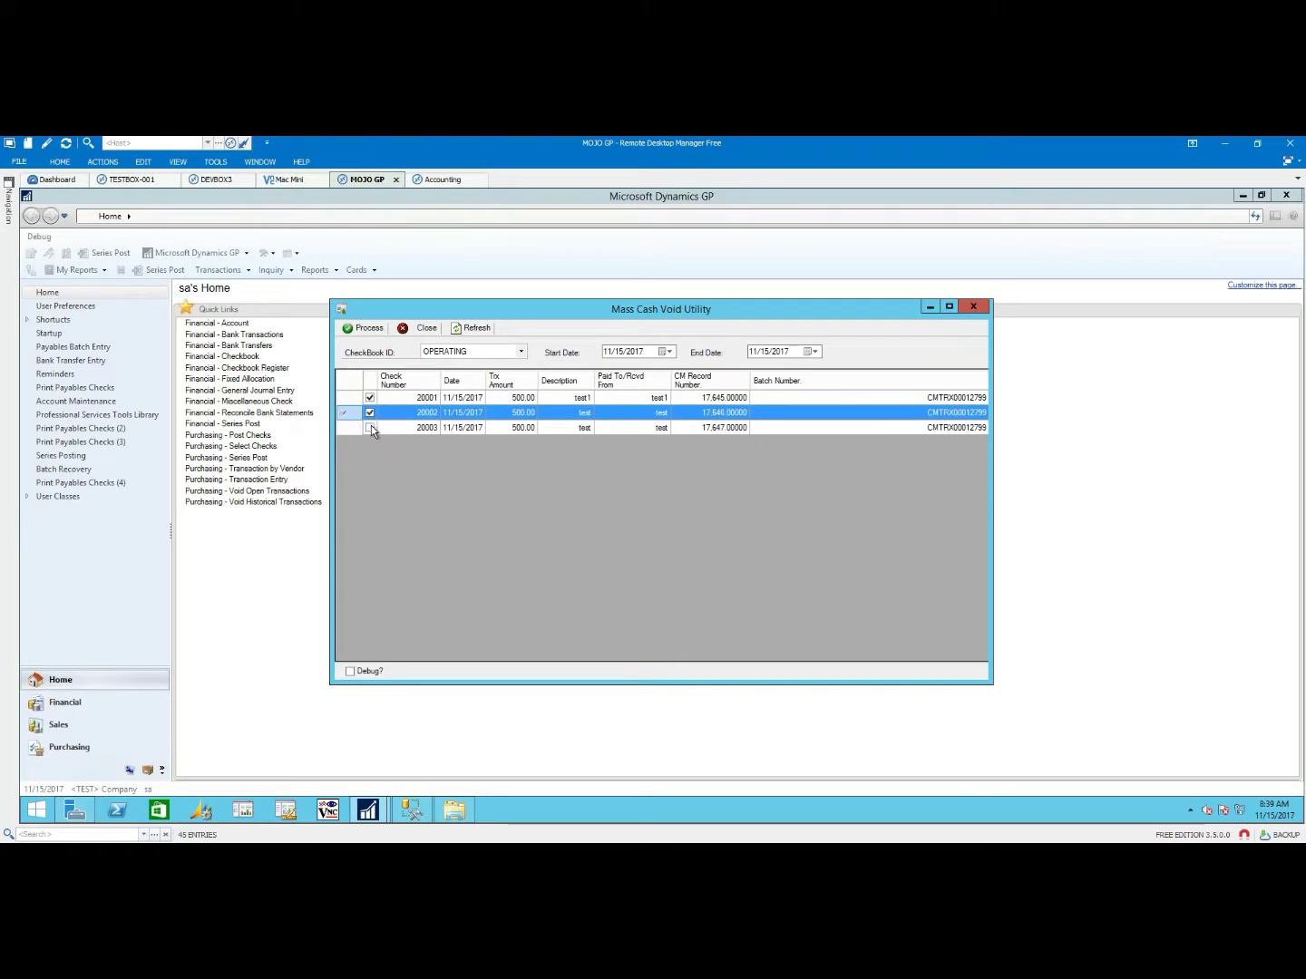
click(372, 425)
click(370, 399)
click(370, 412)
click(372, 430)
click(370, 412)
click(472, 328)
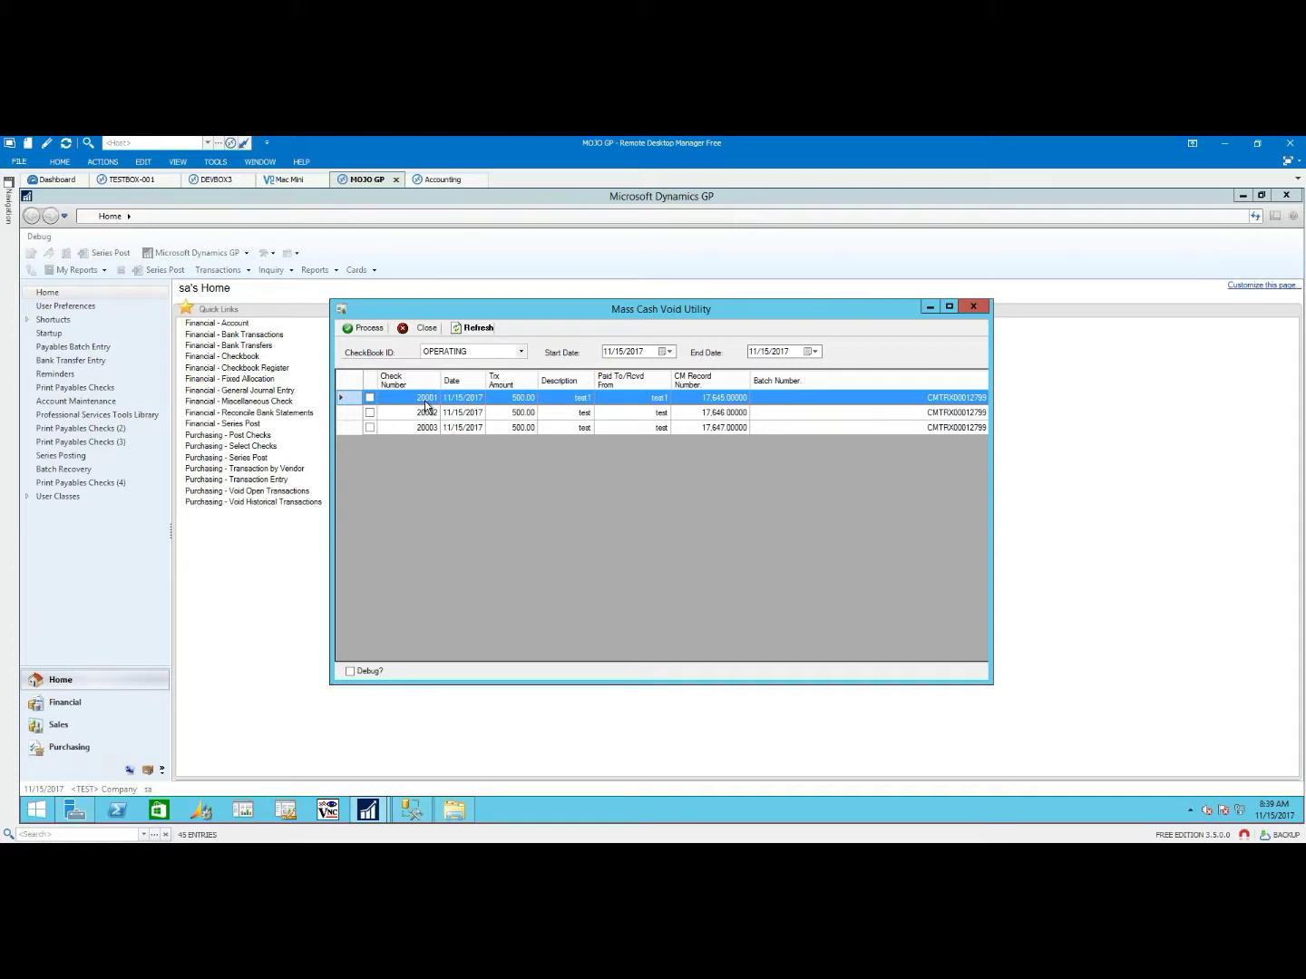
Step: Filter the list with a start date of 11/1/2017, and reset the start date to 1/1/2017 with a refresh
click(606, 351)
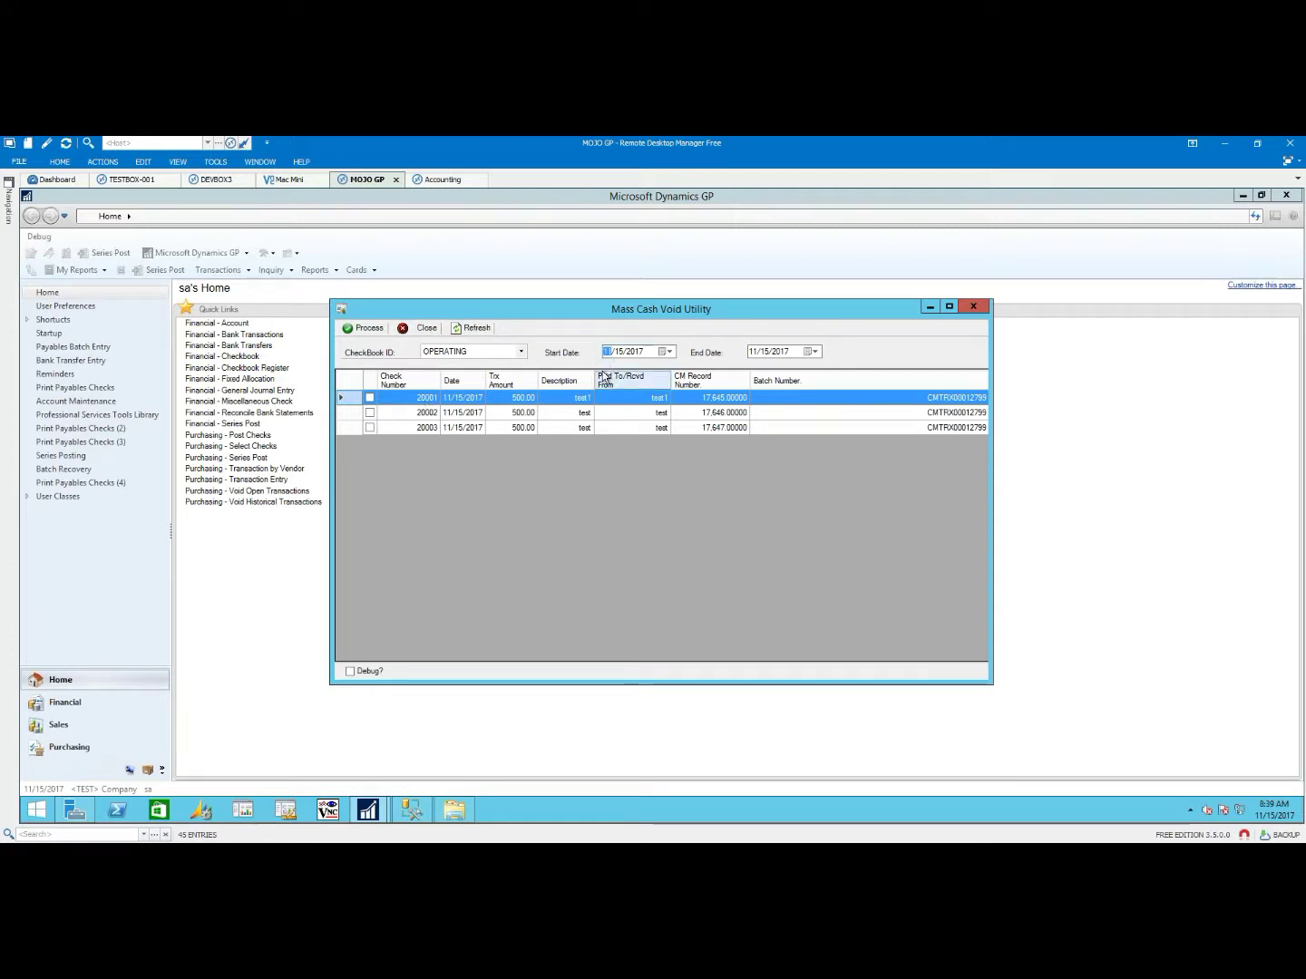
key(Right)
text(1)
key(Tab)
click(482, 331)
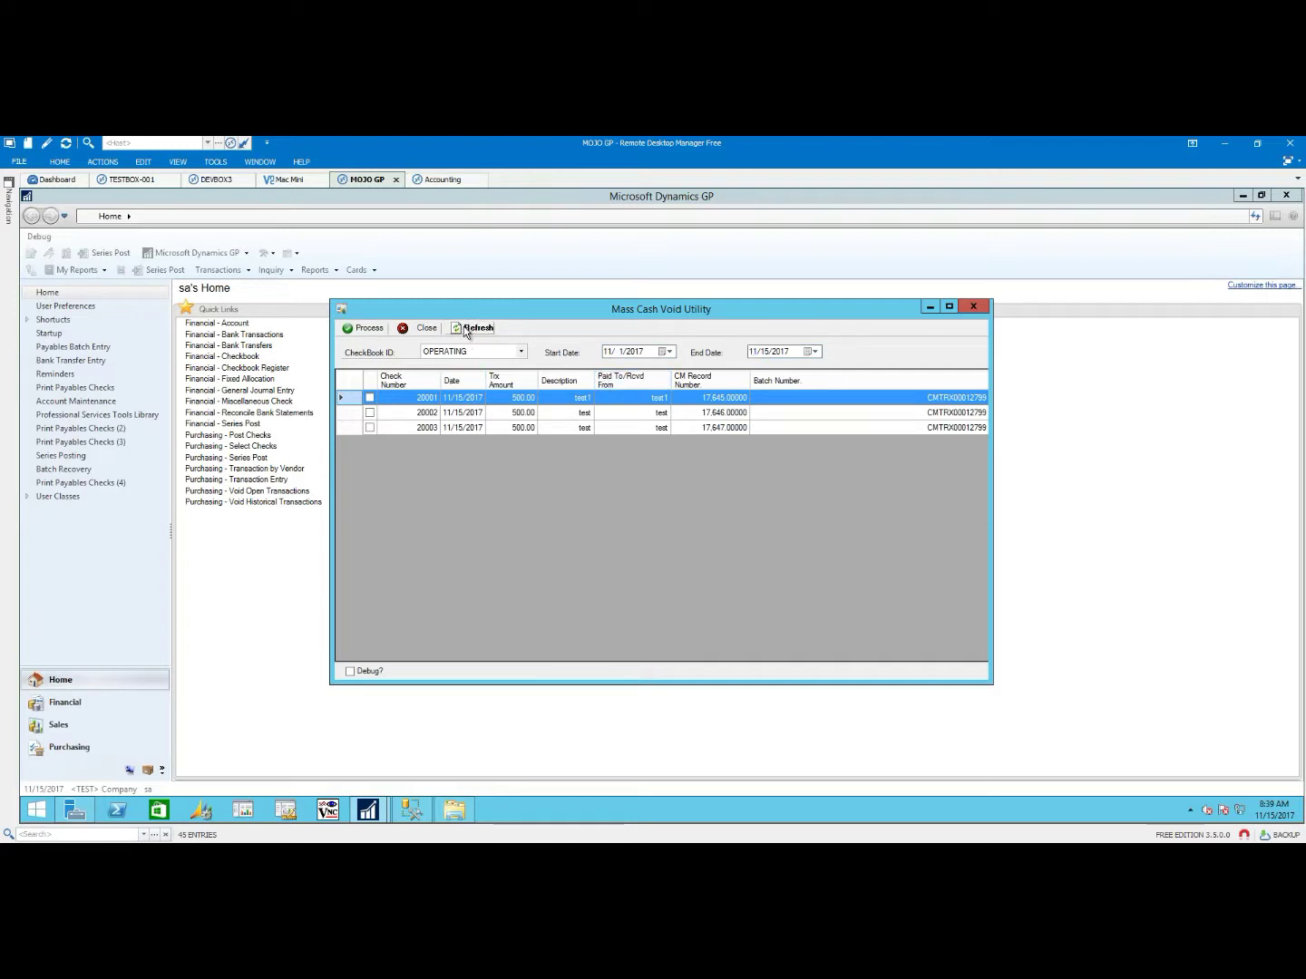
click(465, 331)
click(470, 328)
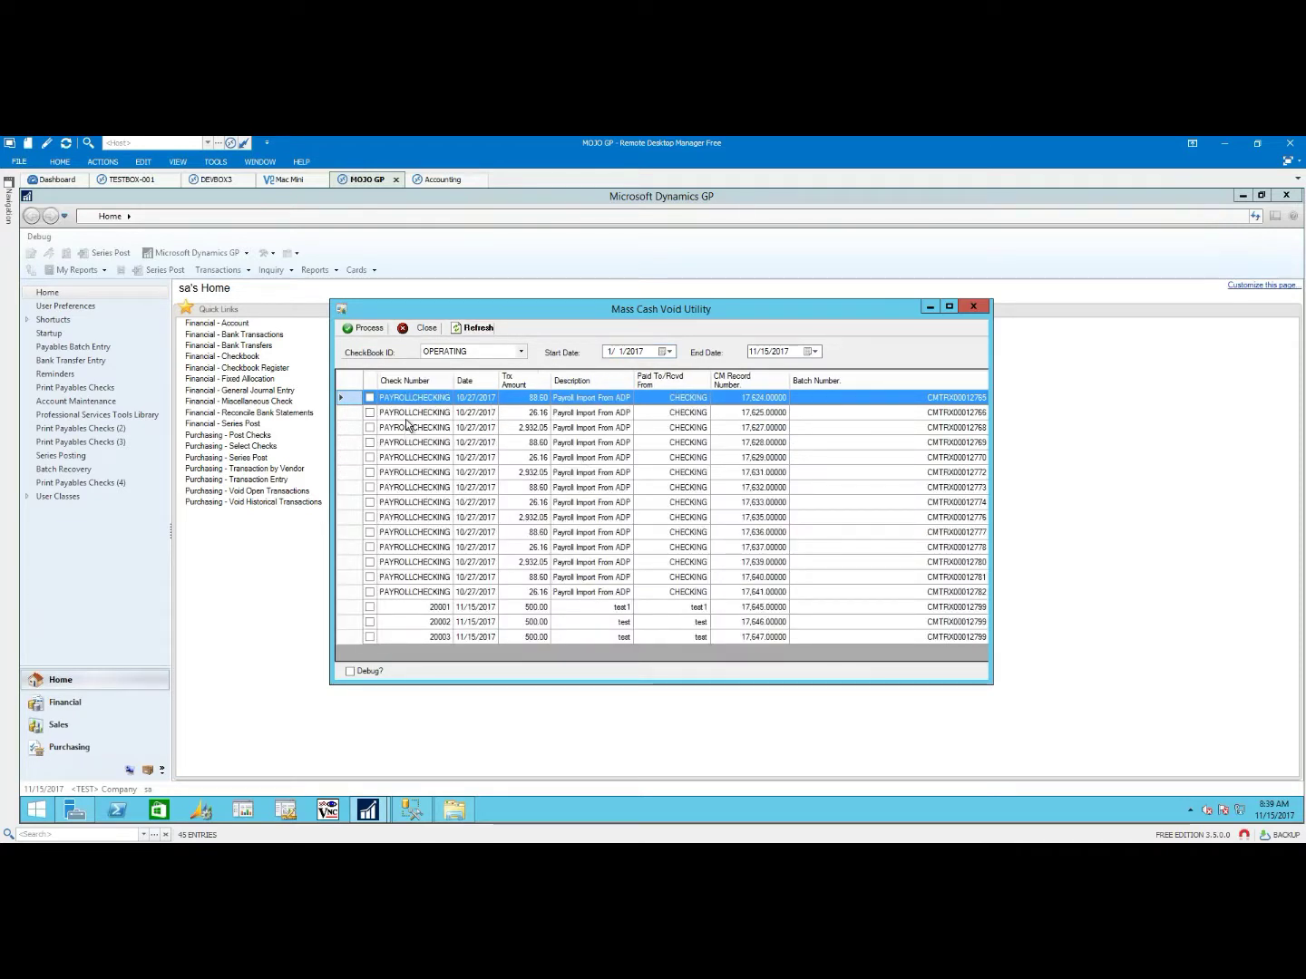
Step: Mark several payroll transactions, including CM records 17,627, 17,629, 17,635 and 17,637, and refresh the list to clear the marks
click(501, 427)
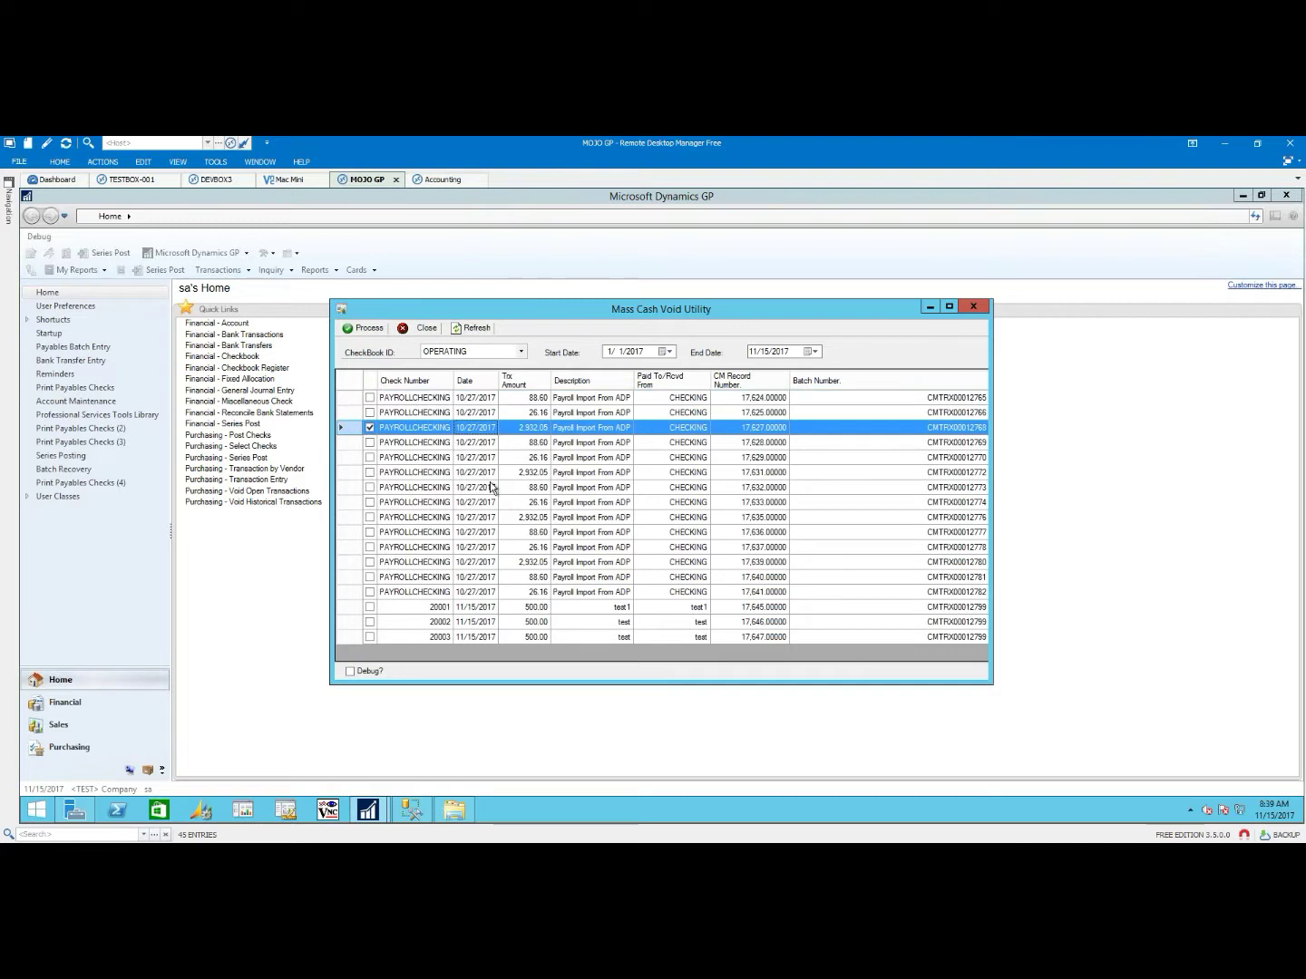
click(487, 458)
click(481, 518)
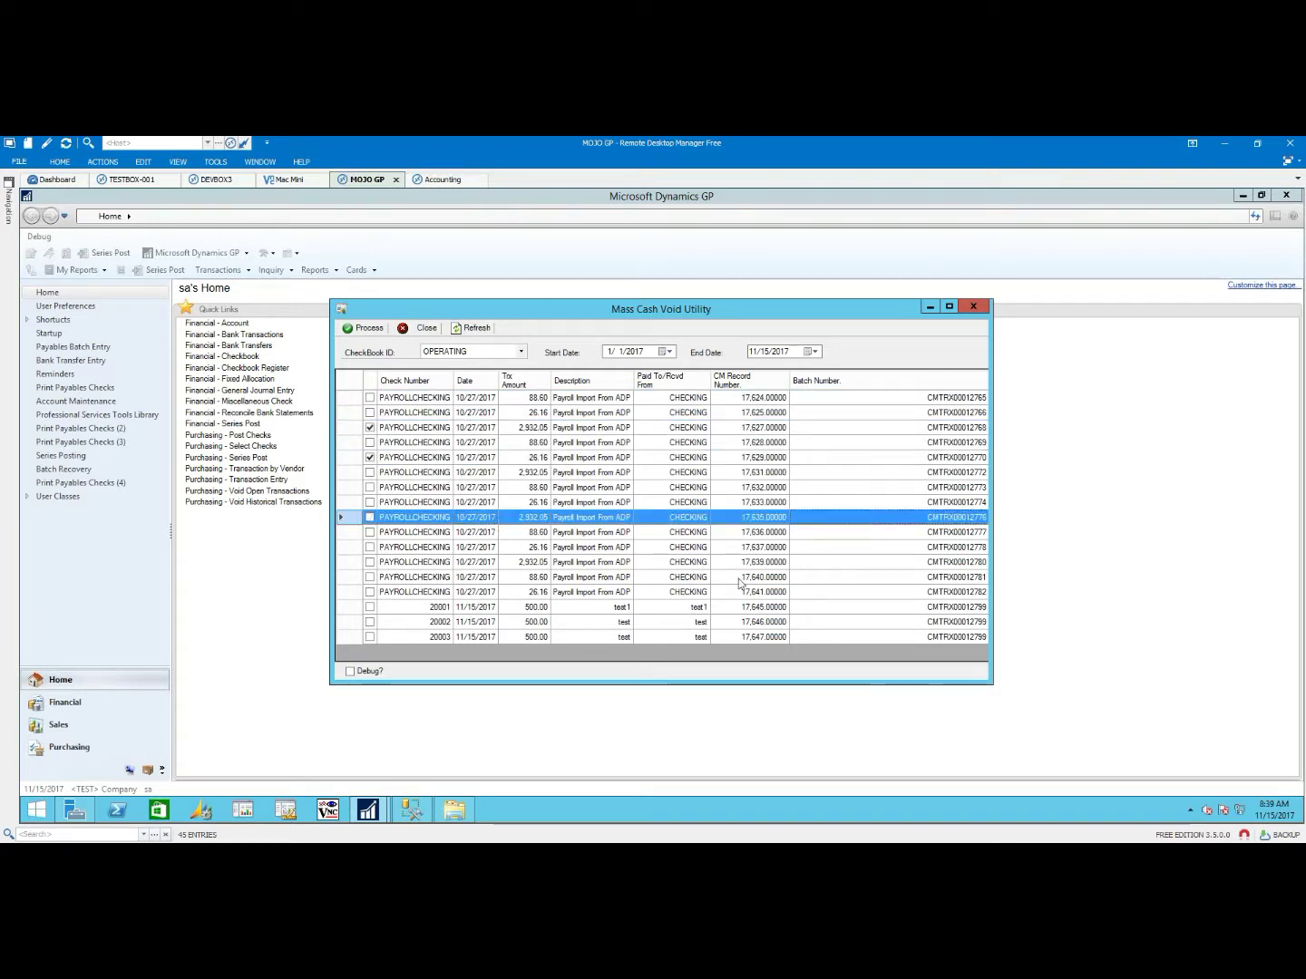
click(745, 549)
click(764, 519)
click(775, 489)
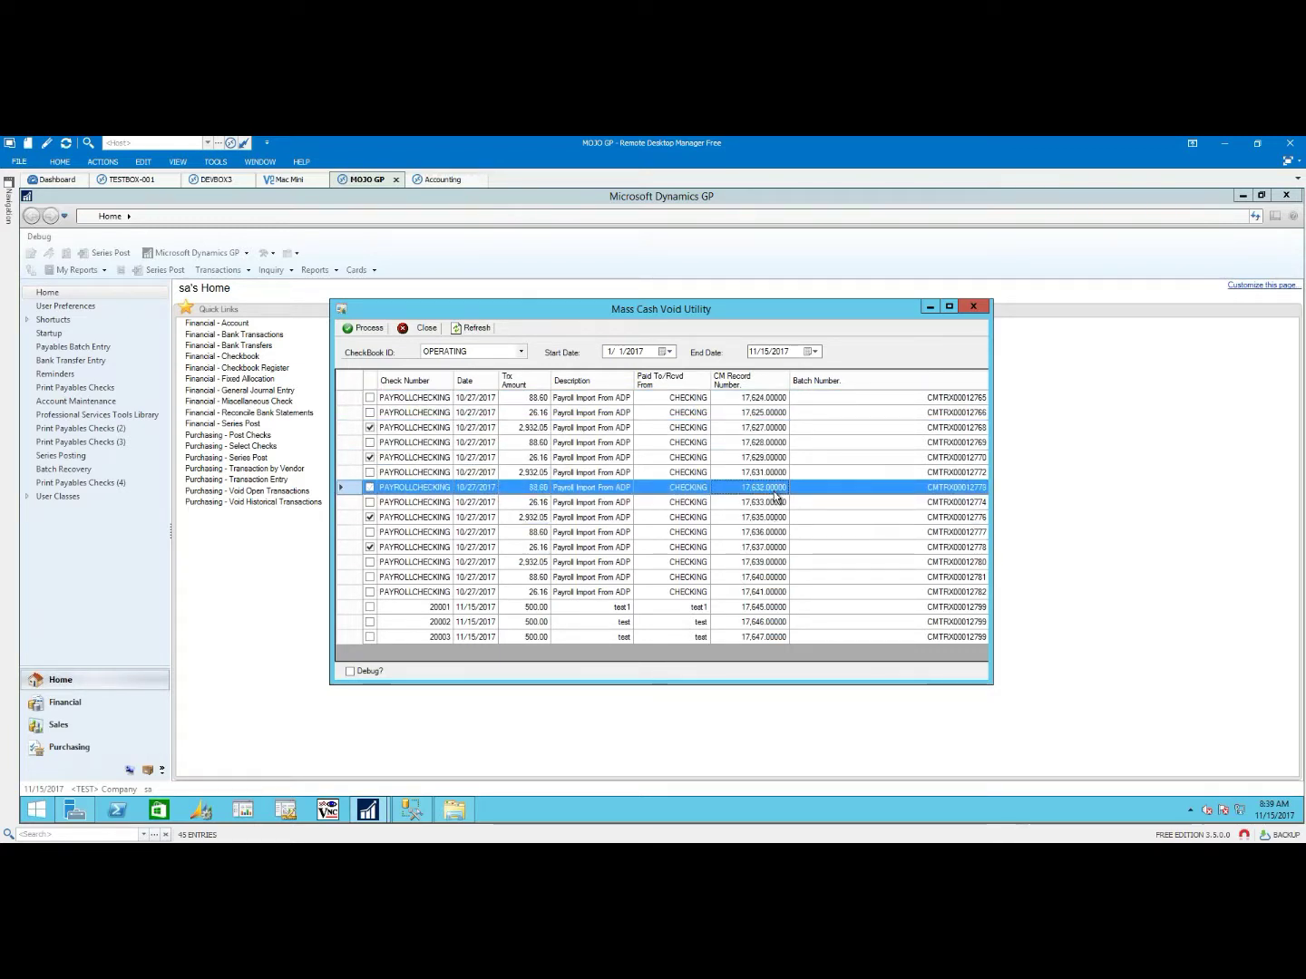
click(475, 328)
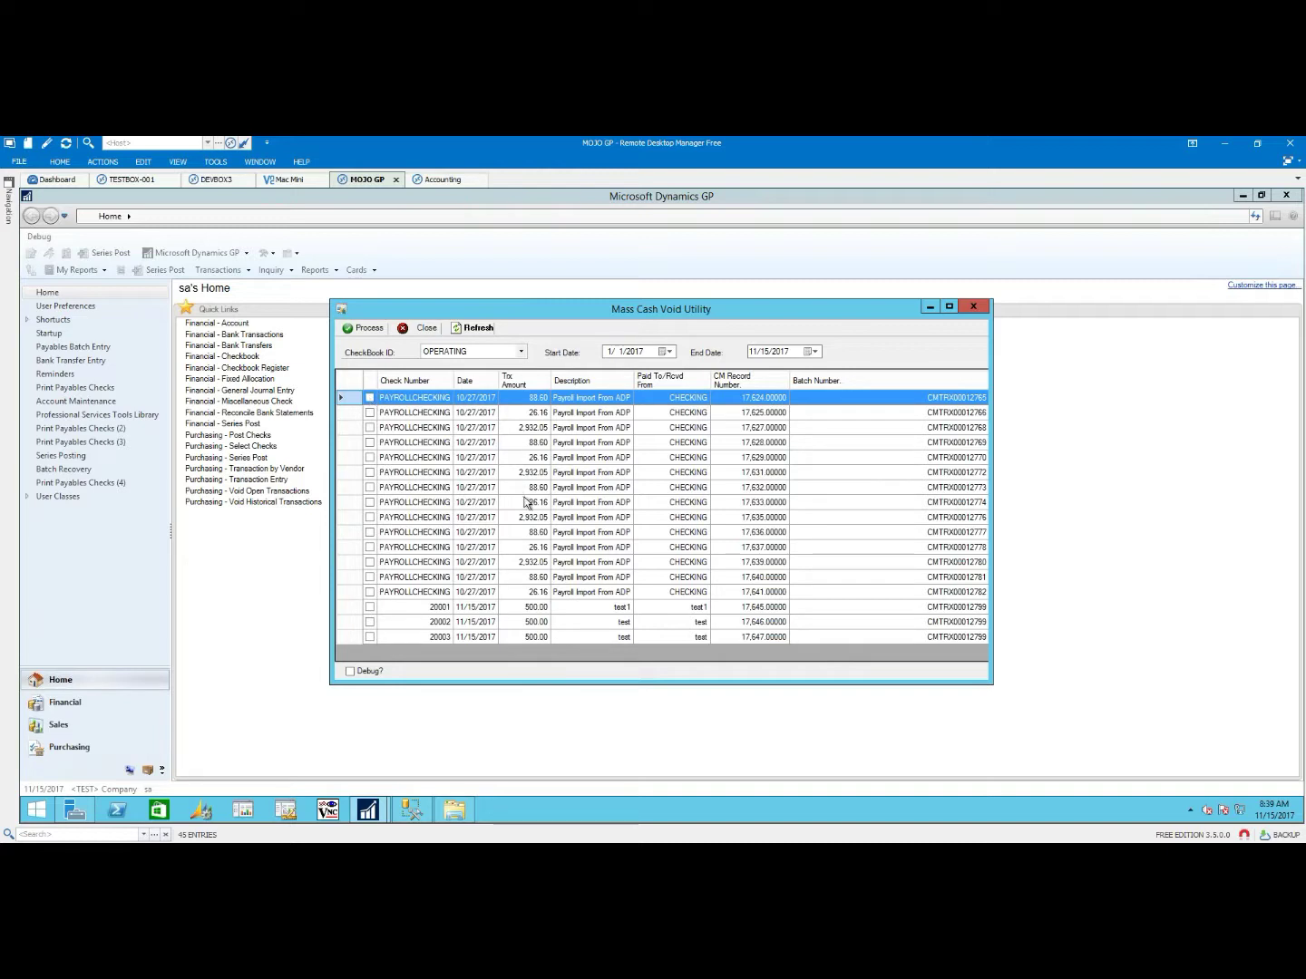
Step: Mark the 2,932.05 payroll transactions, CM records 17,627, 17,631, 17,635 and 17,639, and refresh the list to clear the marks
click(530, 428)
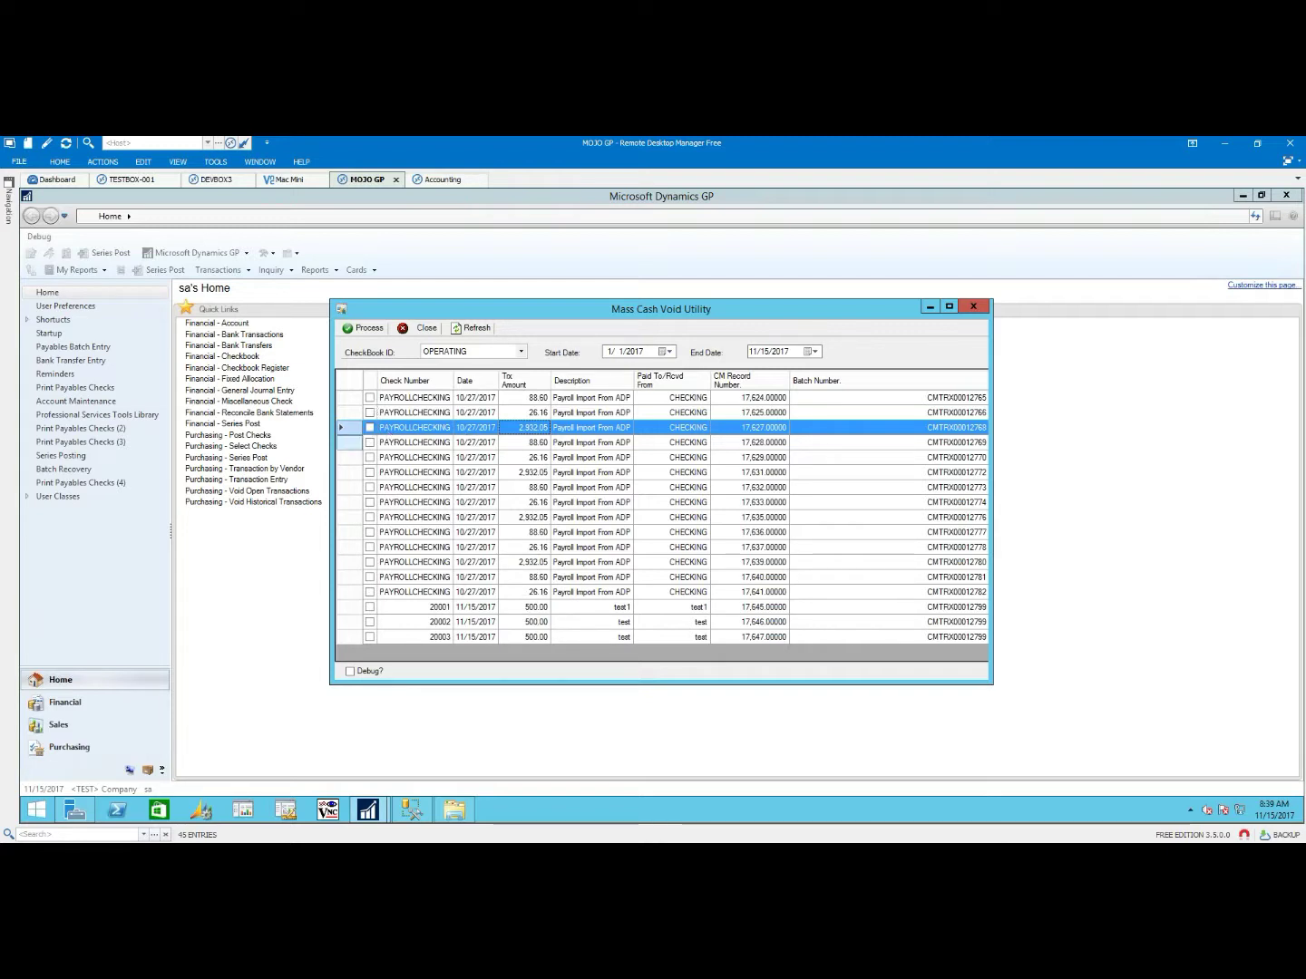
click(370, 473)
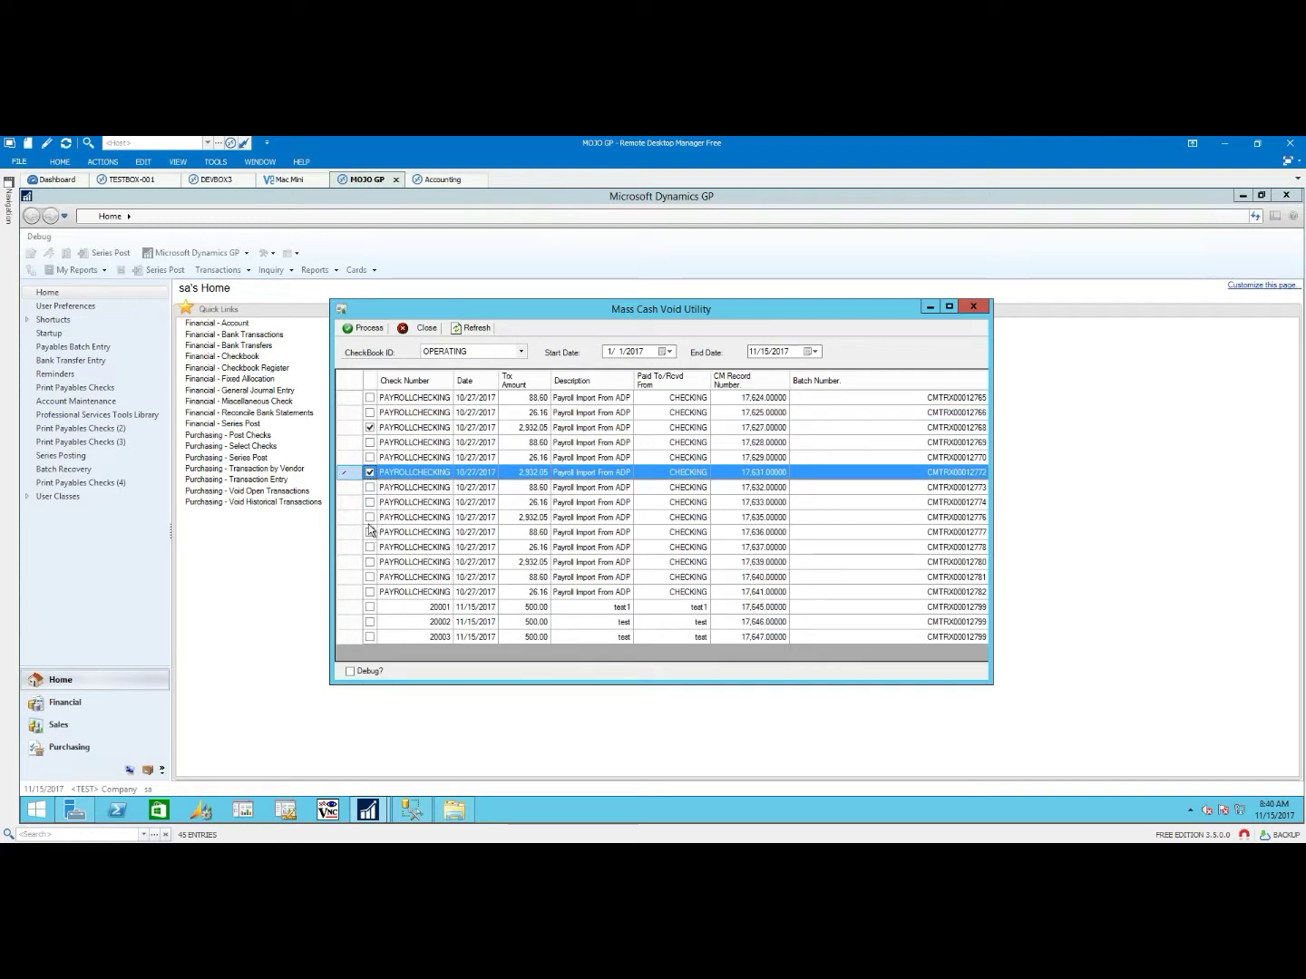
click(369, 517)
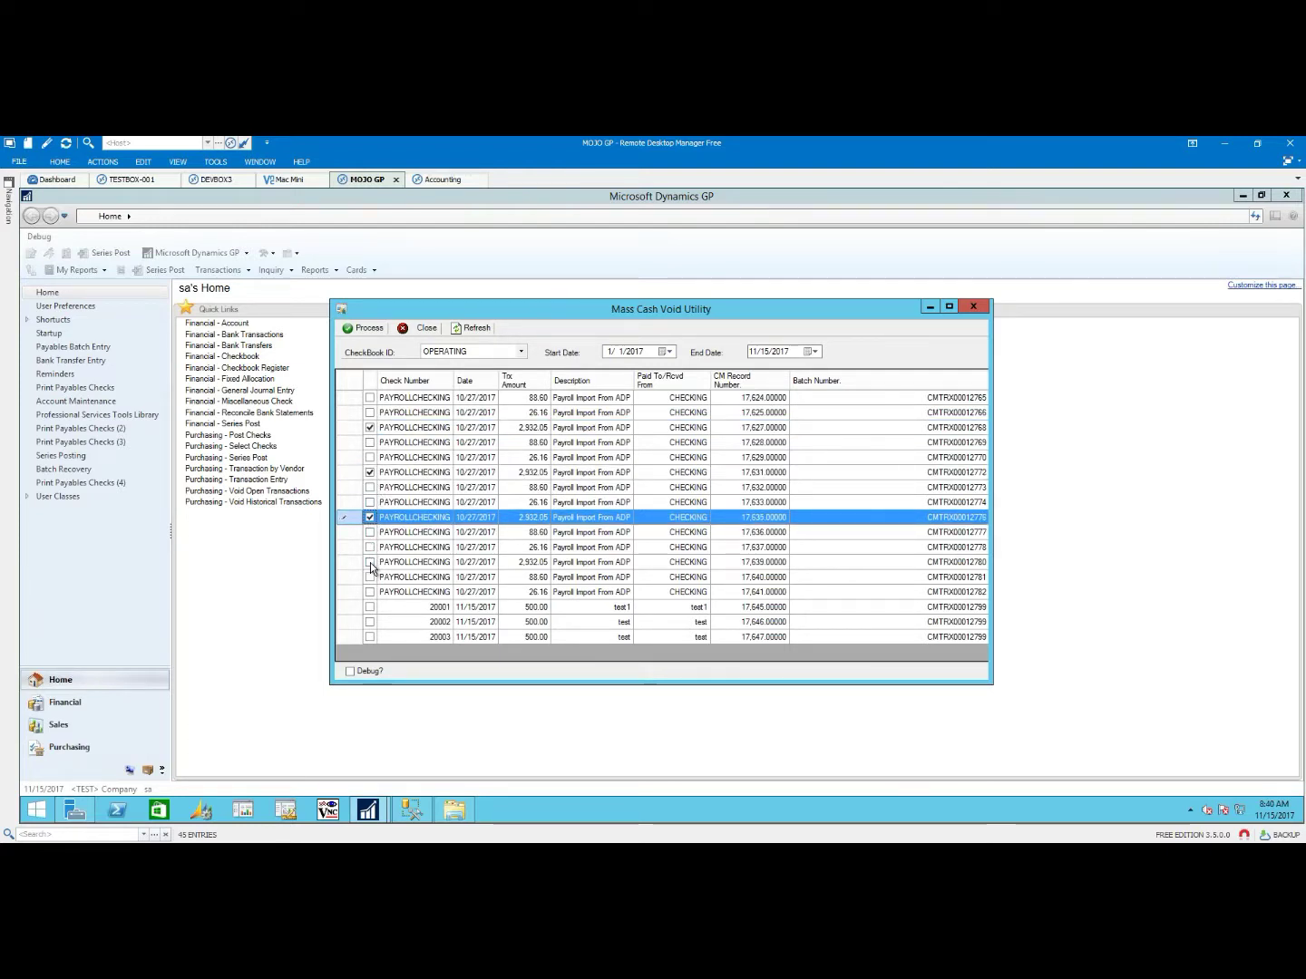
click(371, 563)
click(471, 327)
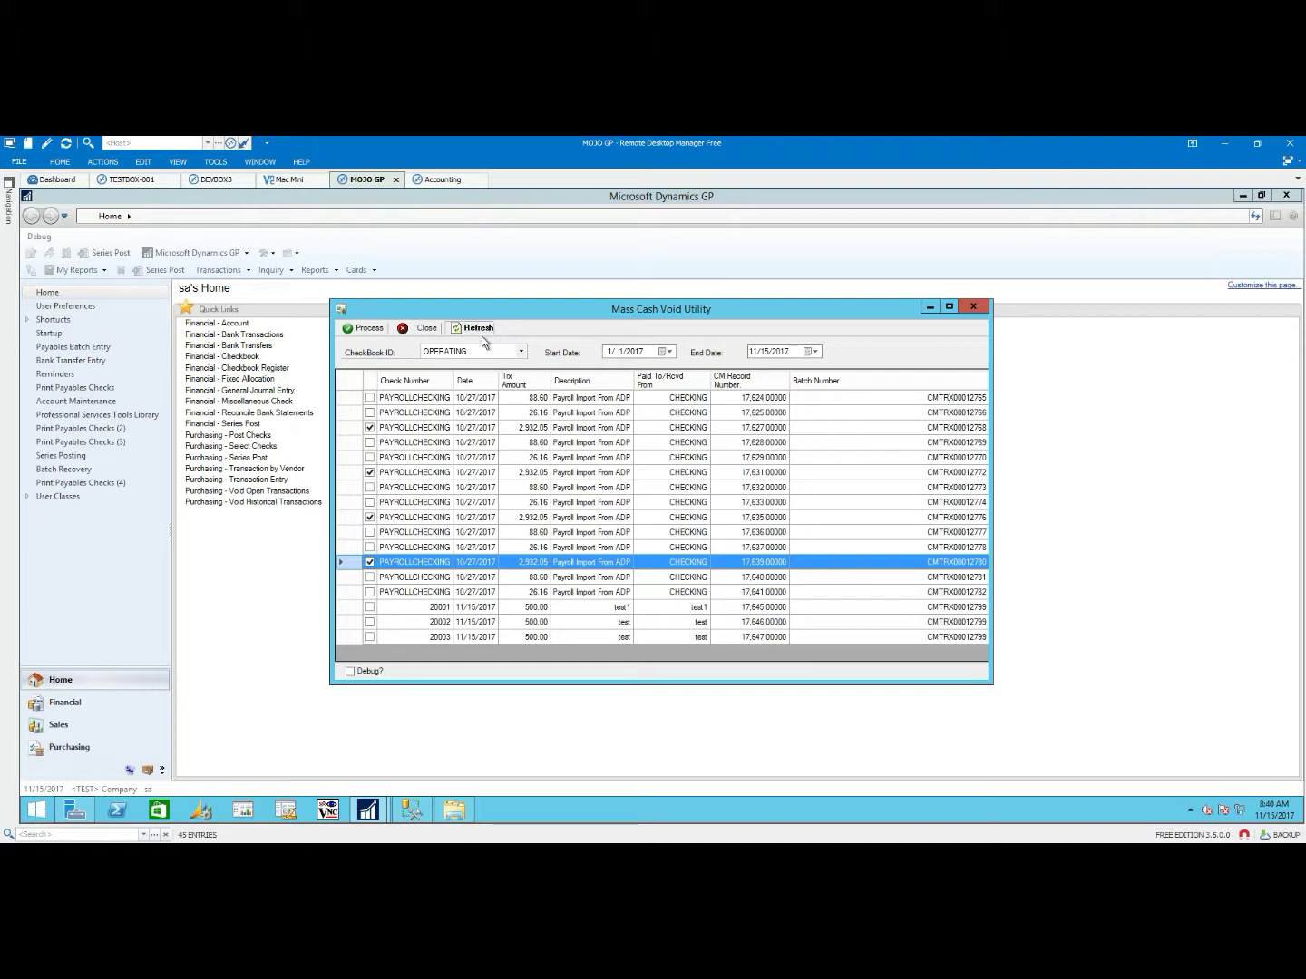
Step: Mark the 88.60 payroll transactions for voiding: CM records 17,624, 17,628, 17,632, 17,636 and 17,640
click(369, 398)
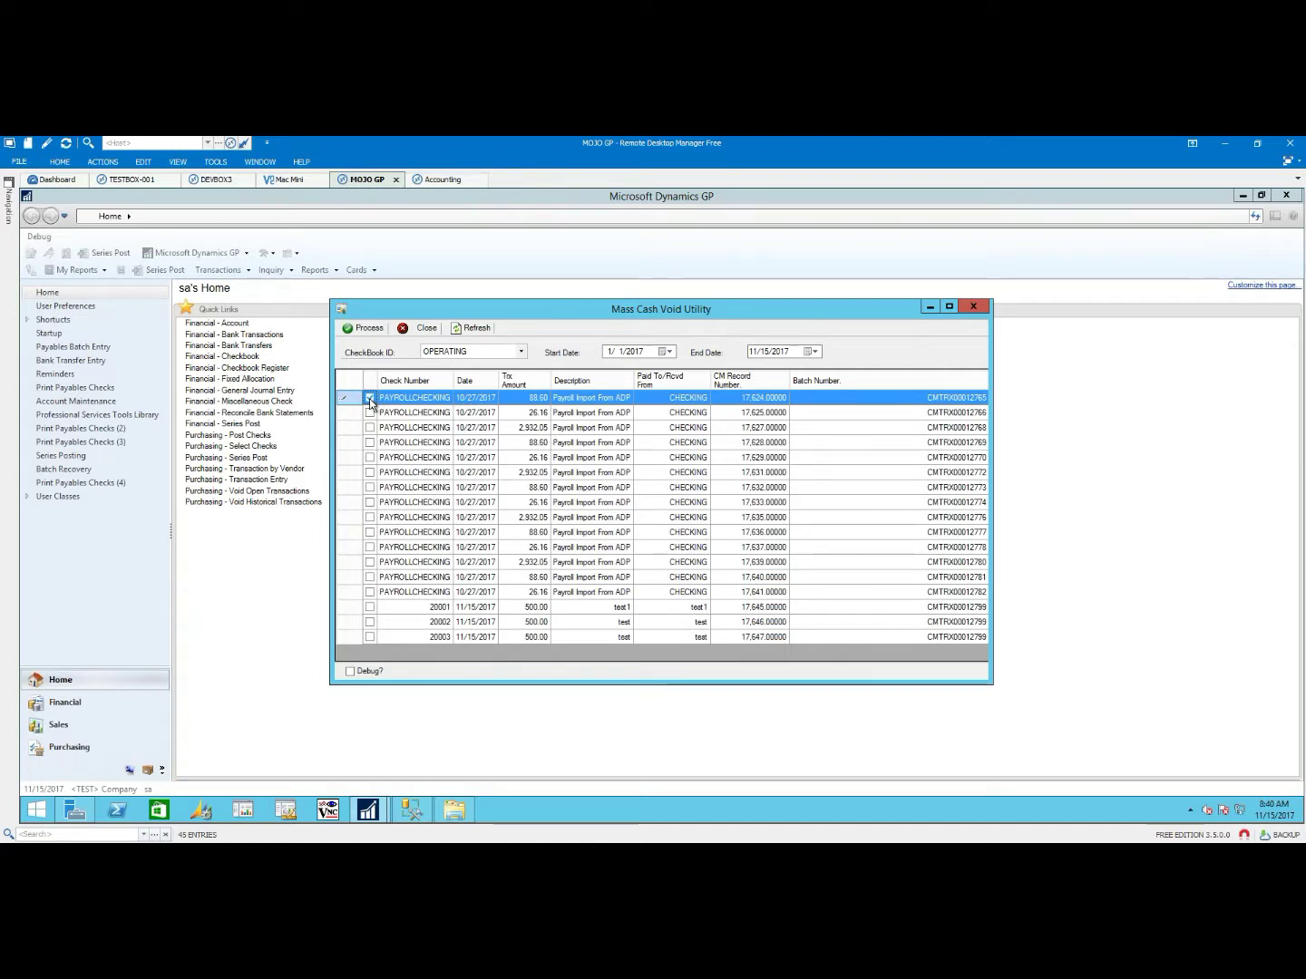
key(Down)
key(Down)
key(Down)
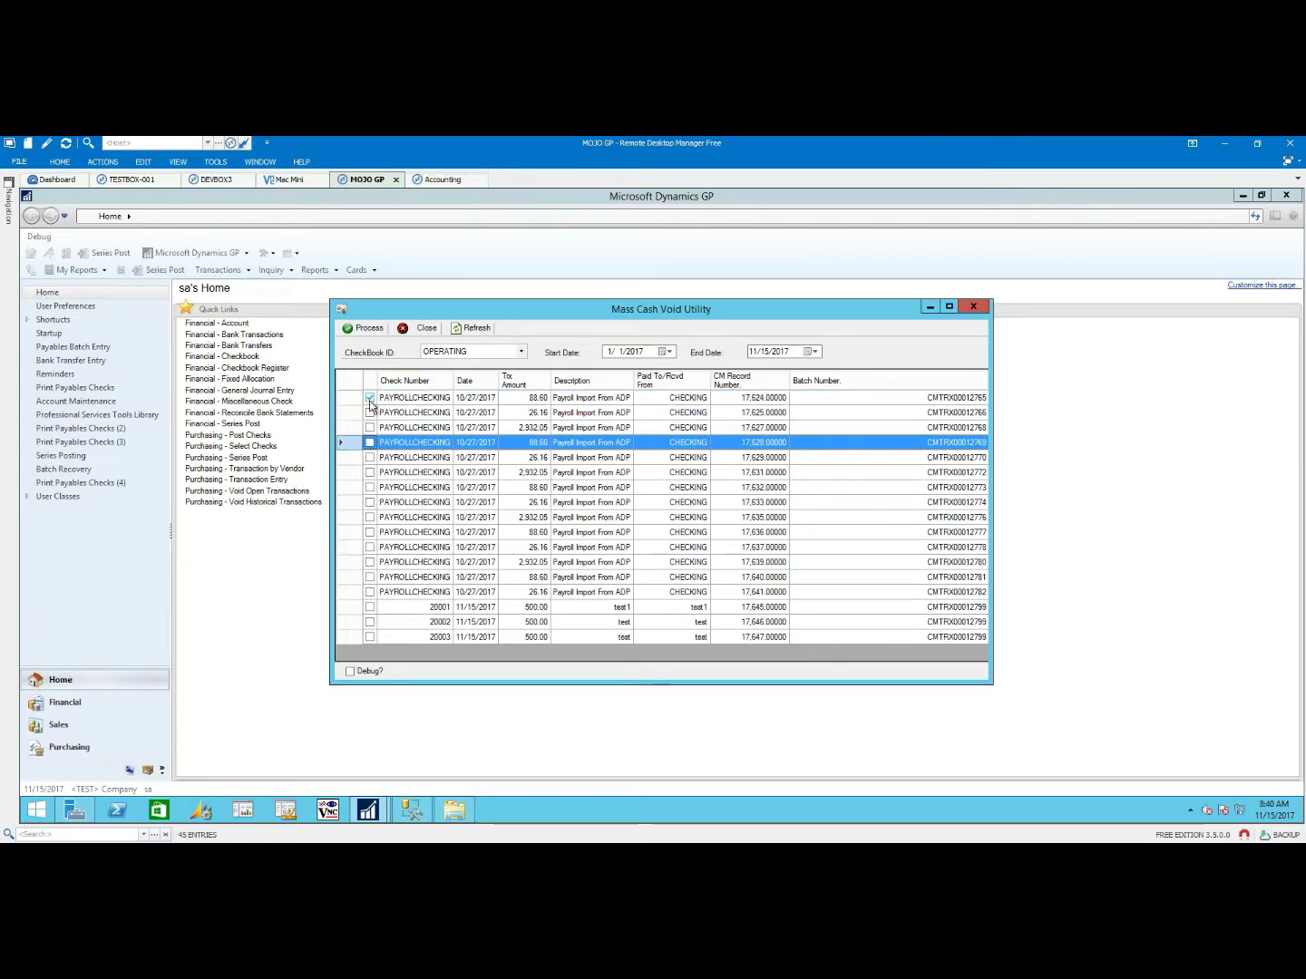
key(space)
key(Down)
key(Down)
key(Down)
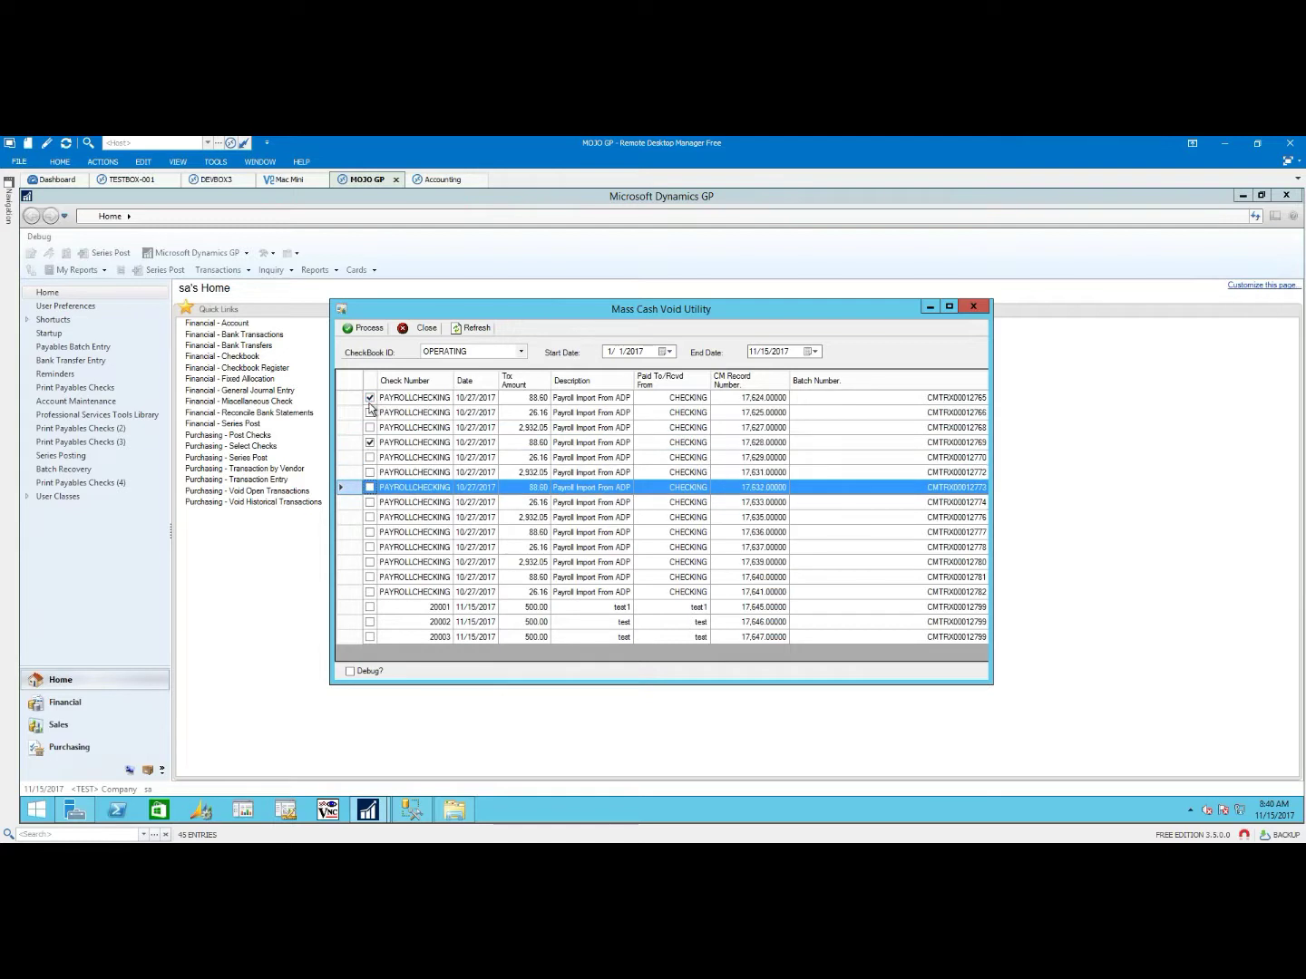
key(space)
key(Down)
key(Down)
key(Down)
key(Down)
key(Down)
key(Down)
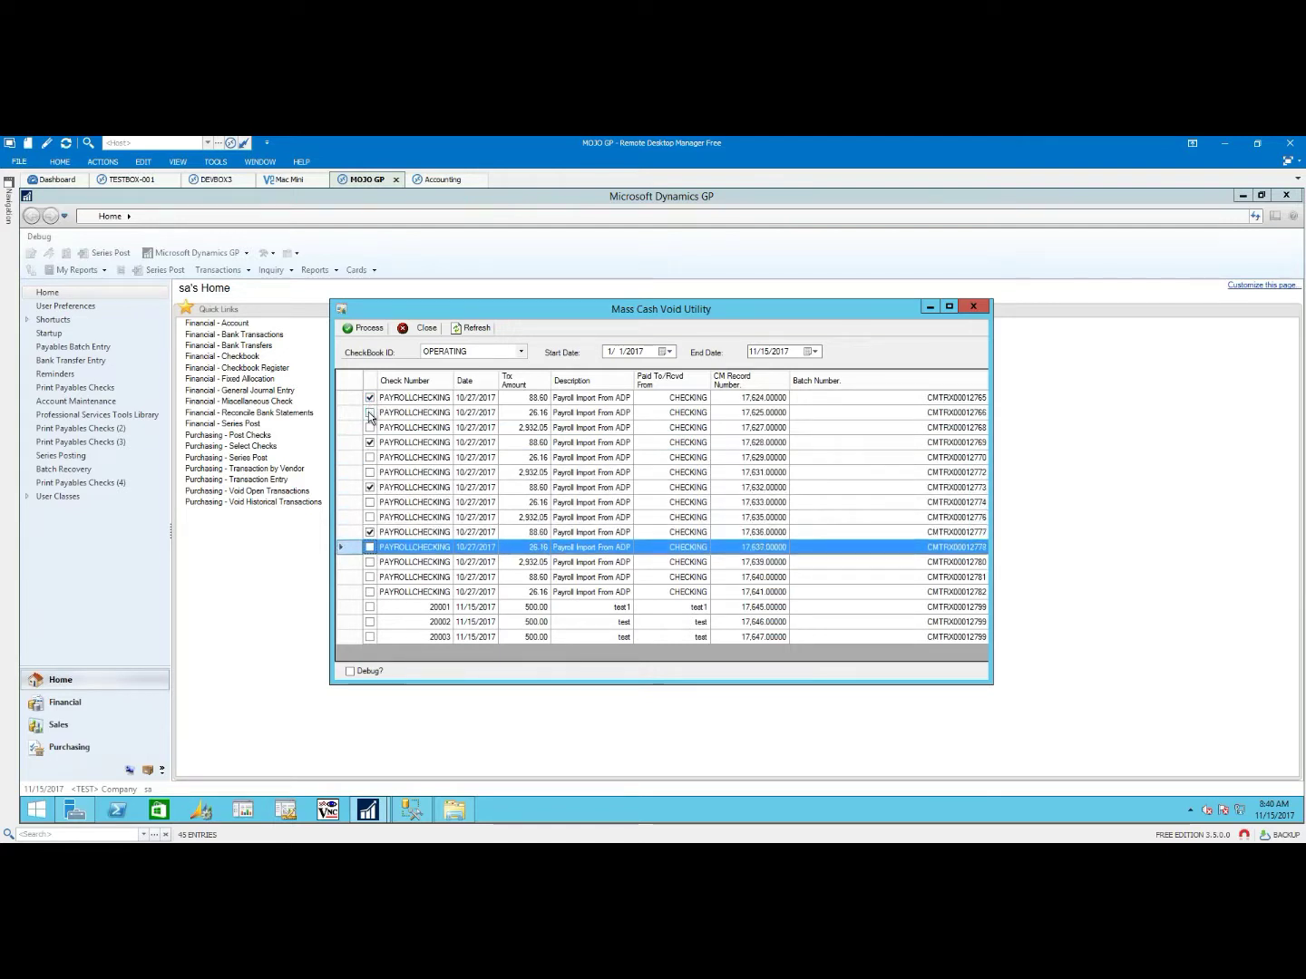
key(space)
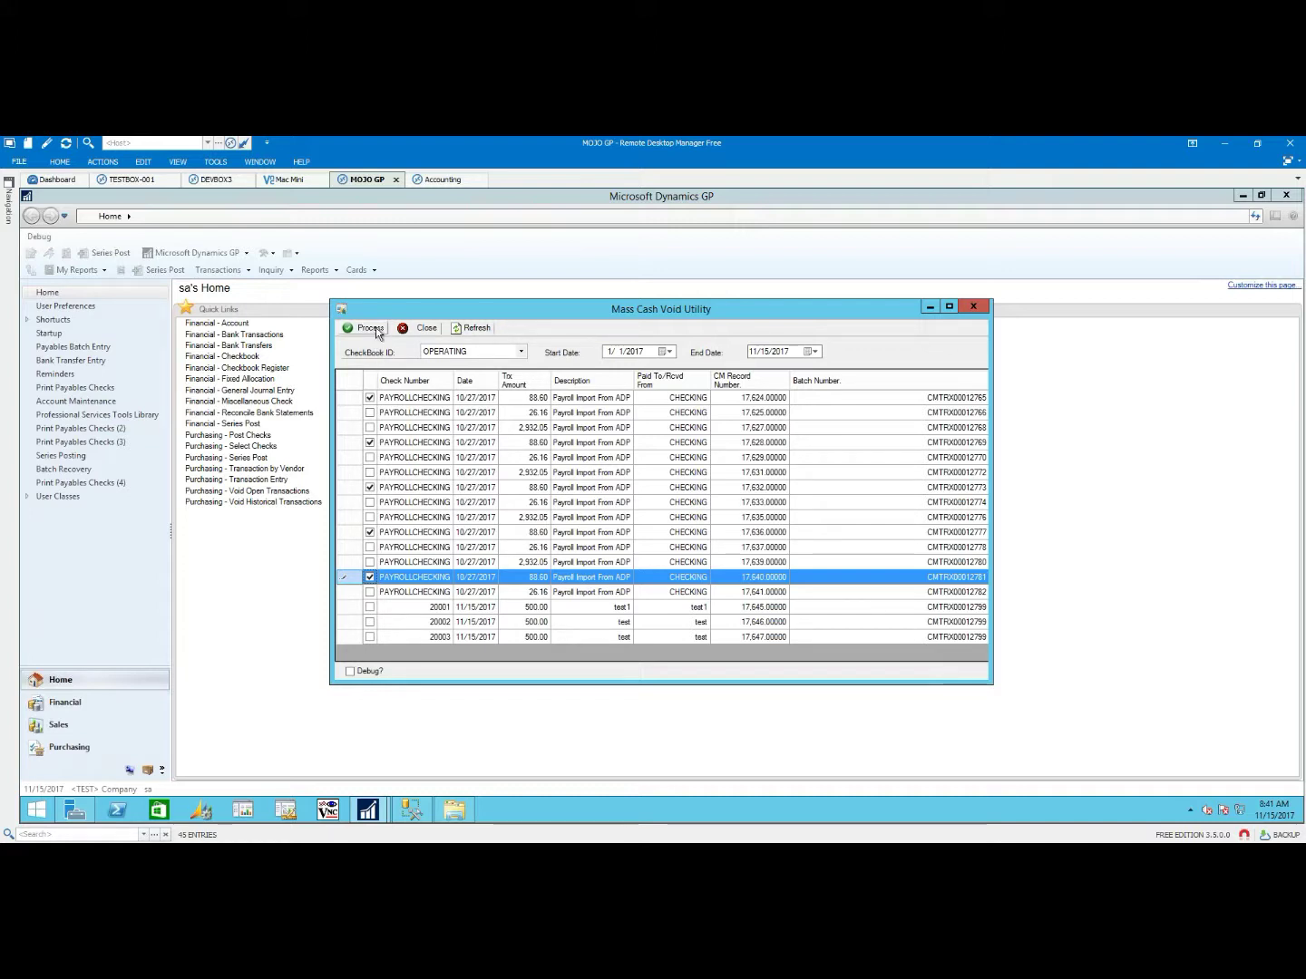
Step: Process the void of the marked 88.60 payroll transactions, confirm it and refresh the transaction list
click(371, 328)
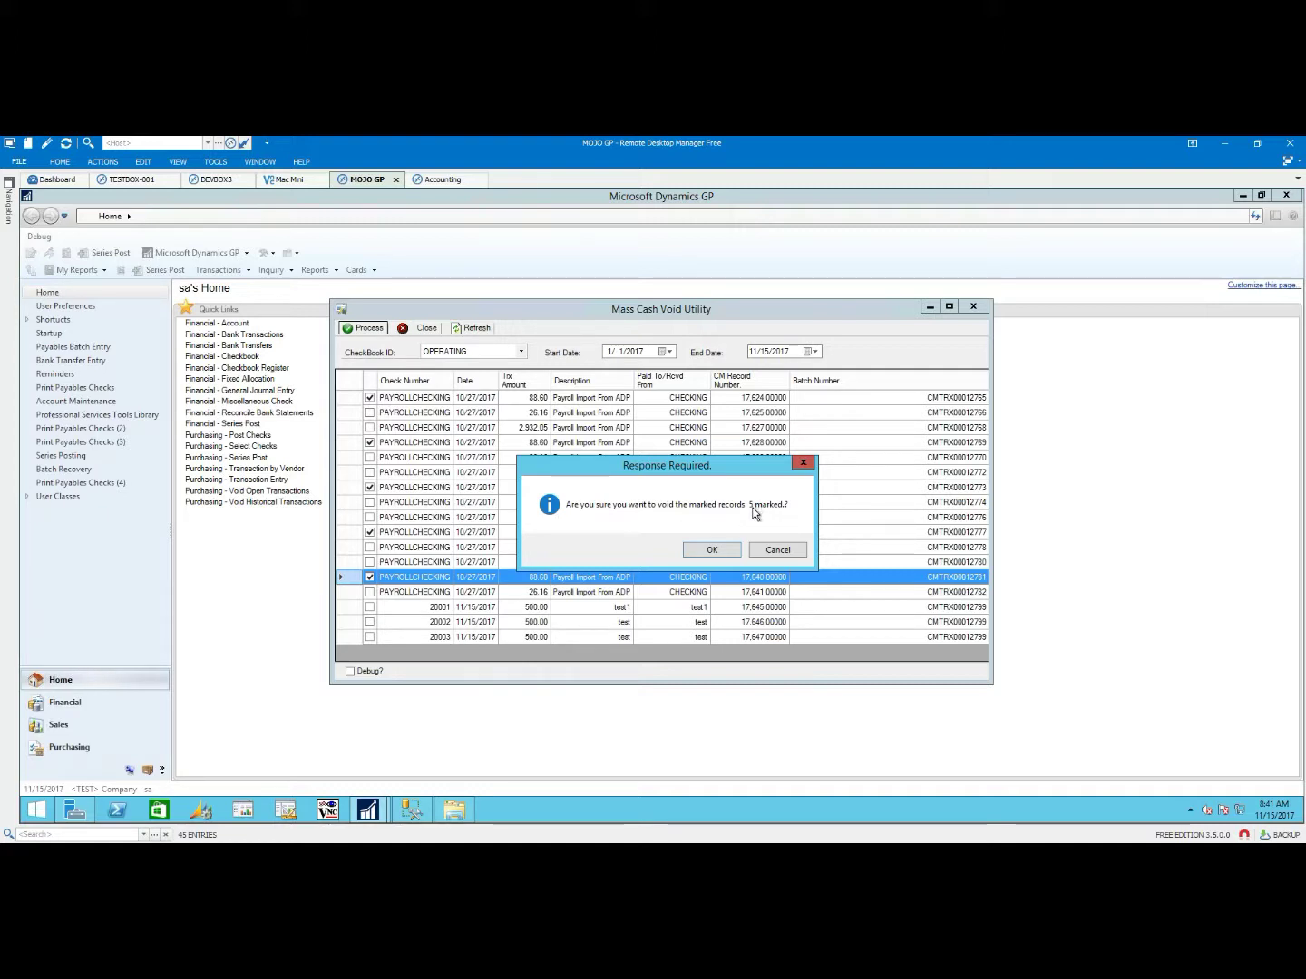
click(721, 551)
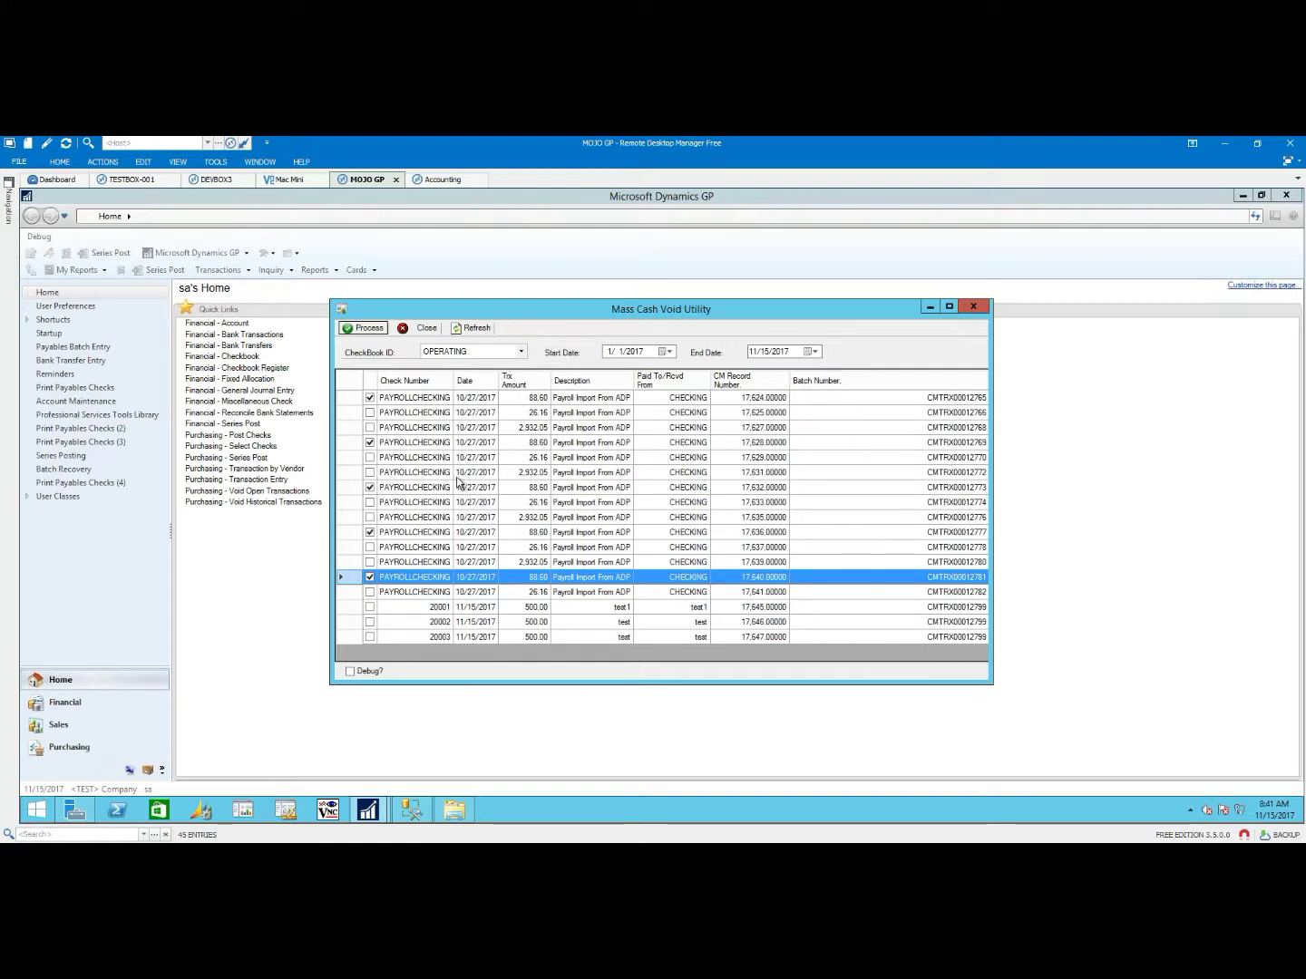
click(478, 331)
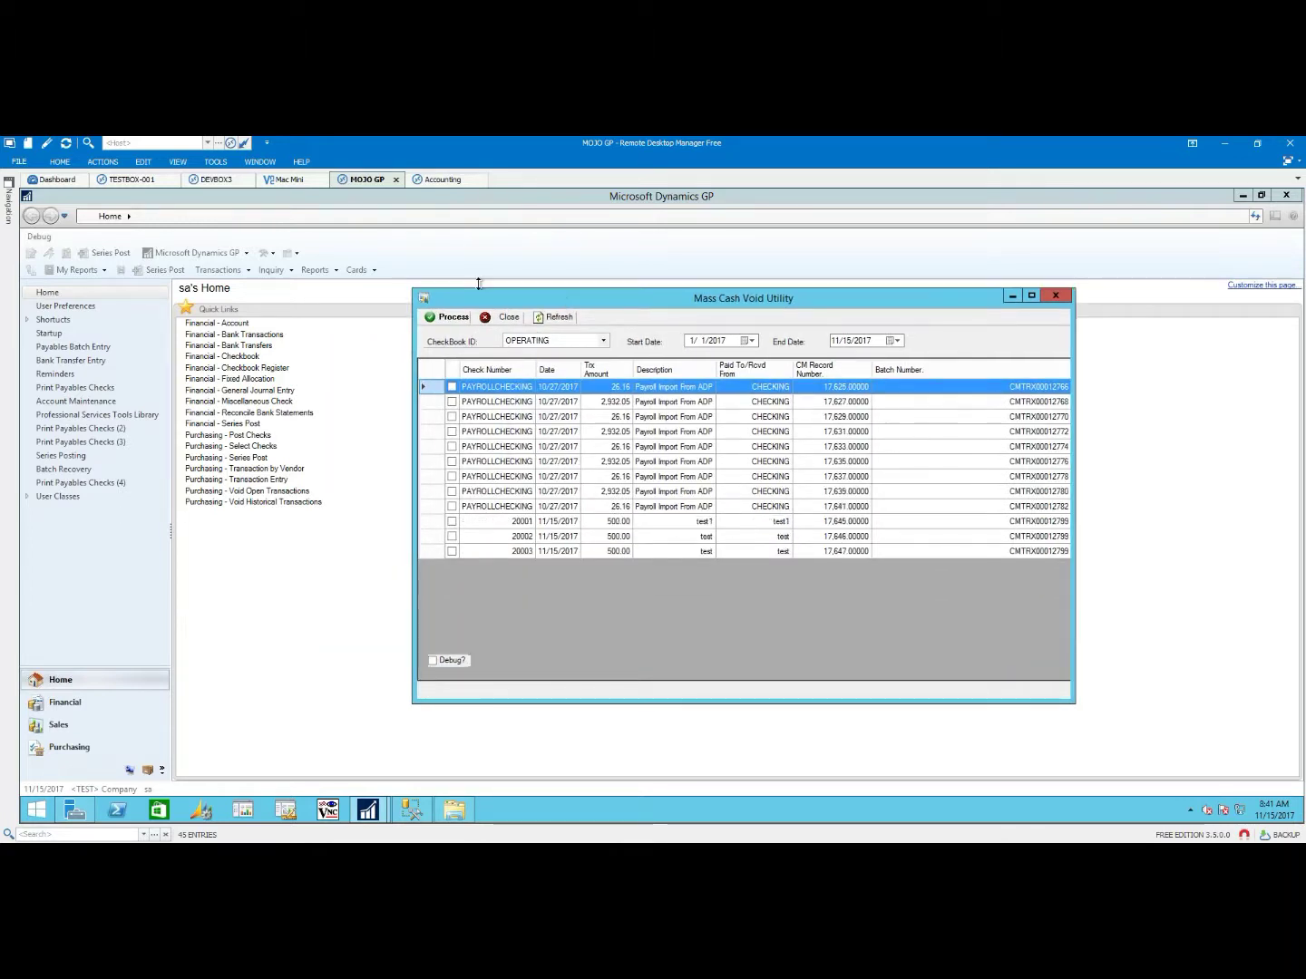
Step: Mark the 26.16 payroll transaction with CM record 17,625 and void it, confirming the request
drag(478, 284, 478, 282)
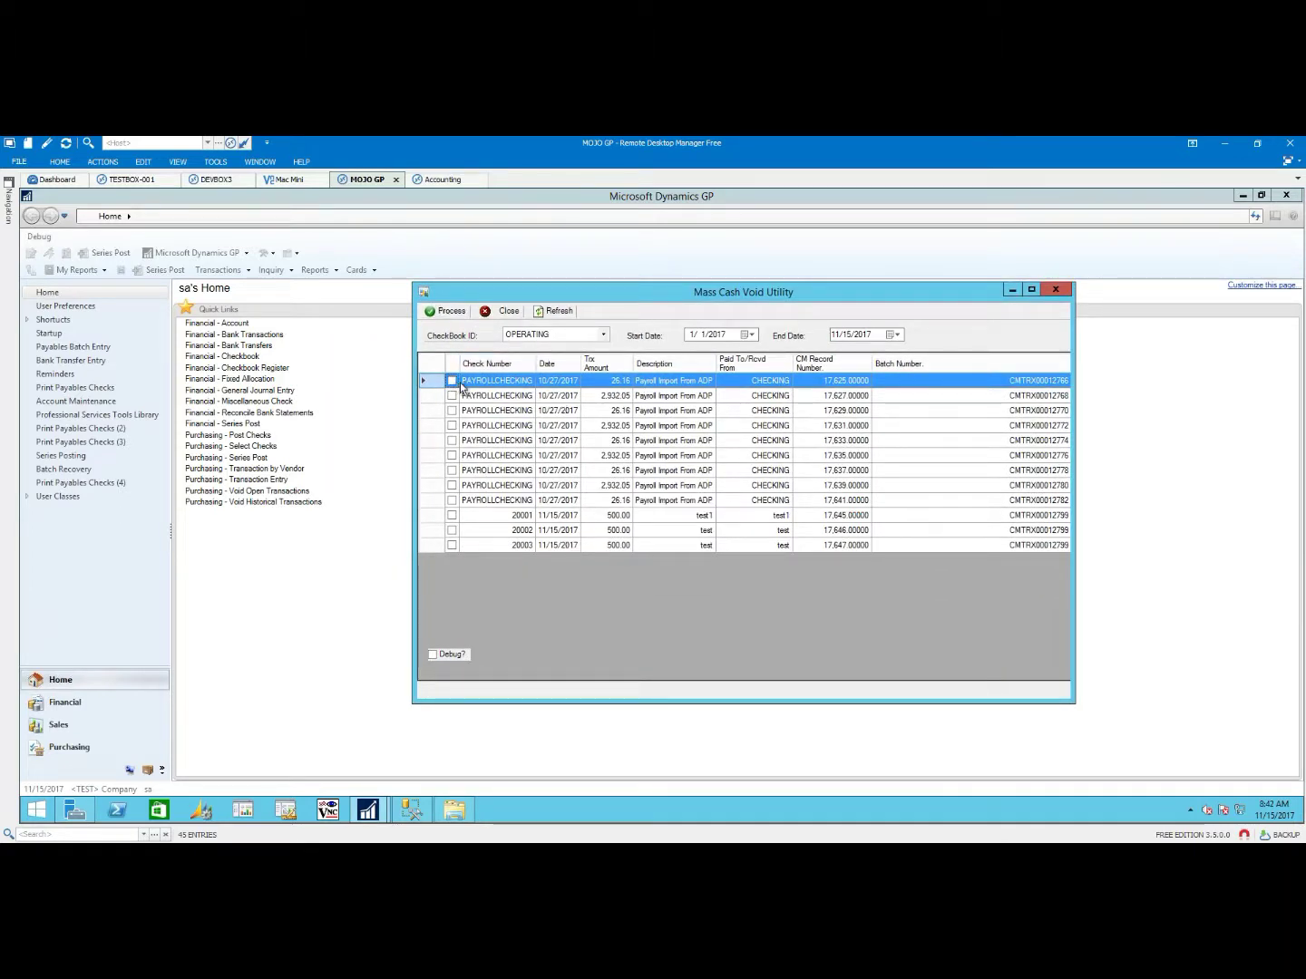
click(451, 312)
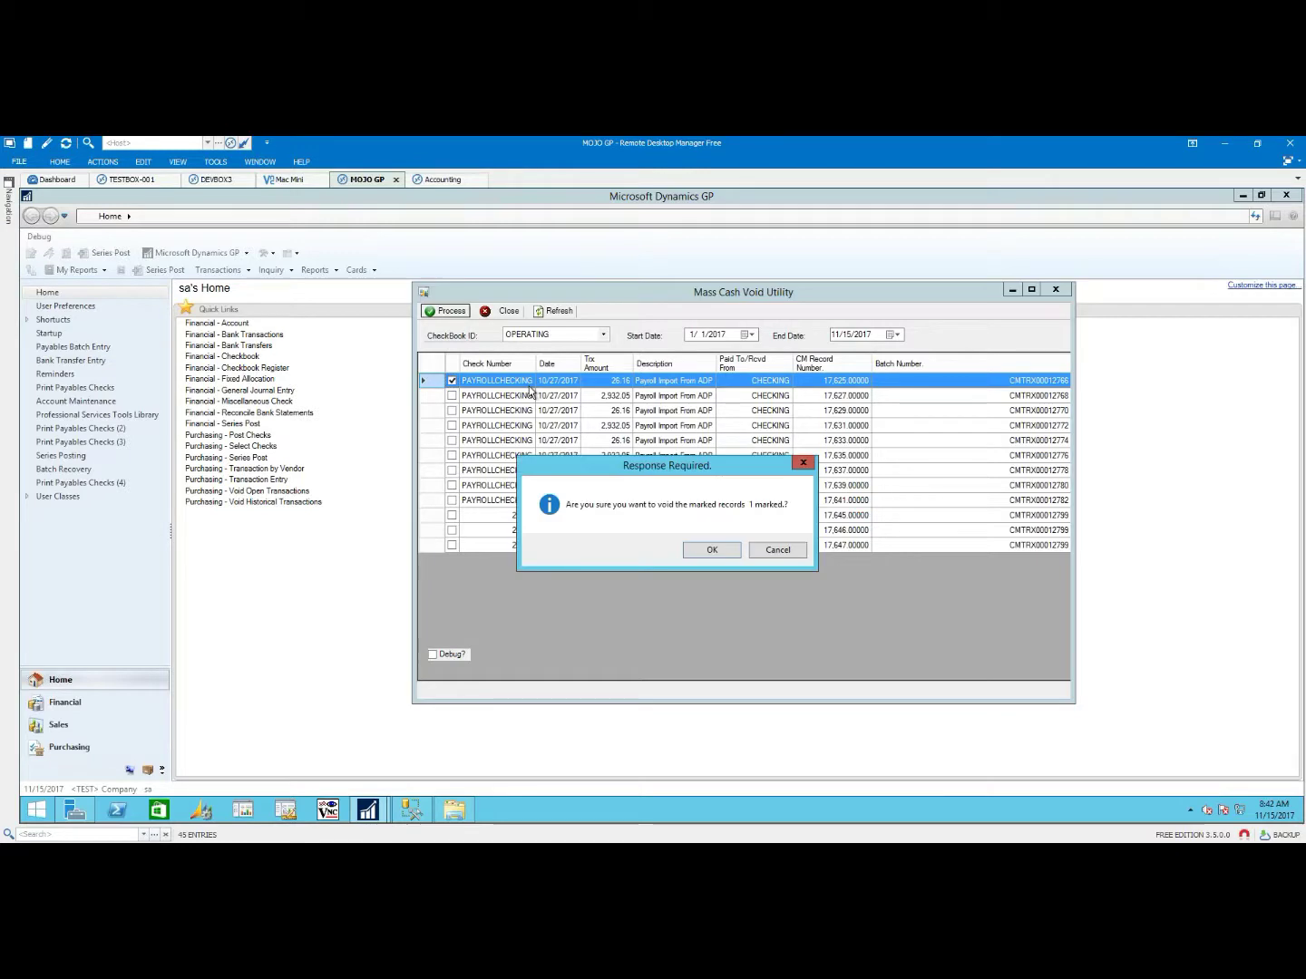
click(712, 550)
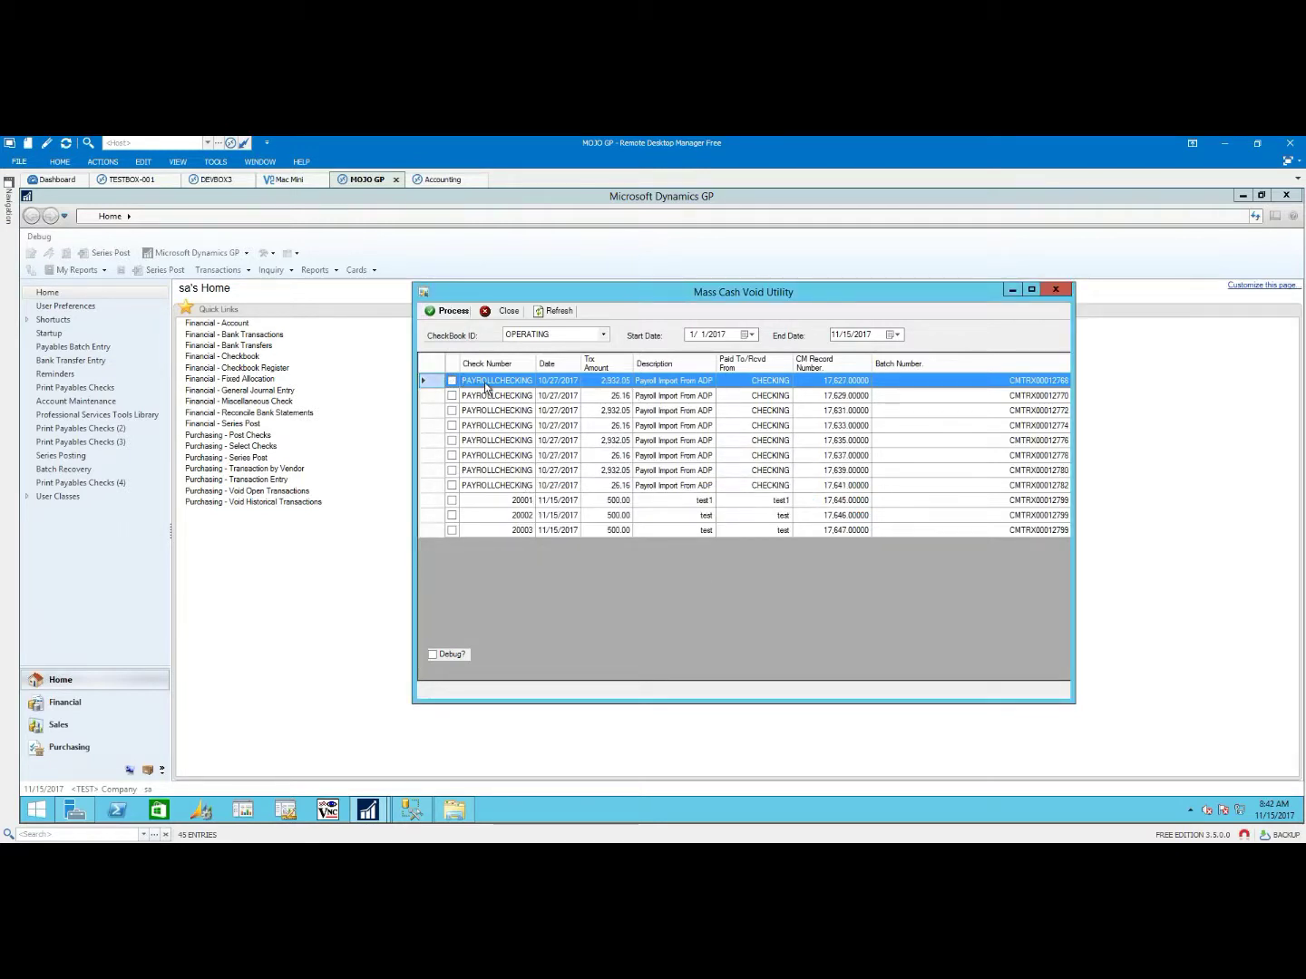
Step: Void the 2,932.05 payroll transaction with CM record 17,627, and close the Mass Cash Void Utility
click(451, 381)
click(451, 311)
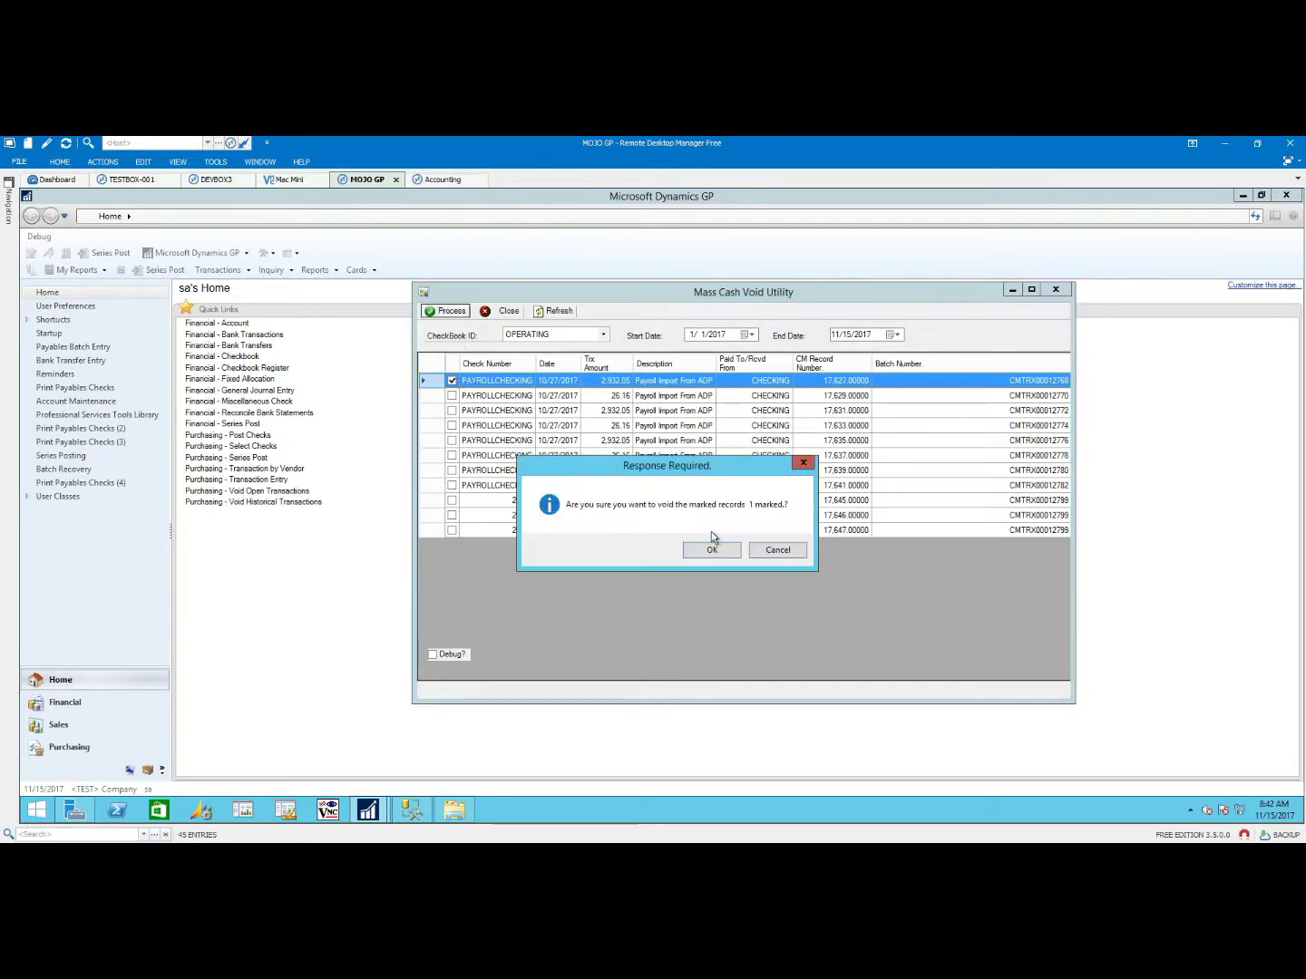
click(726, 548)
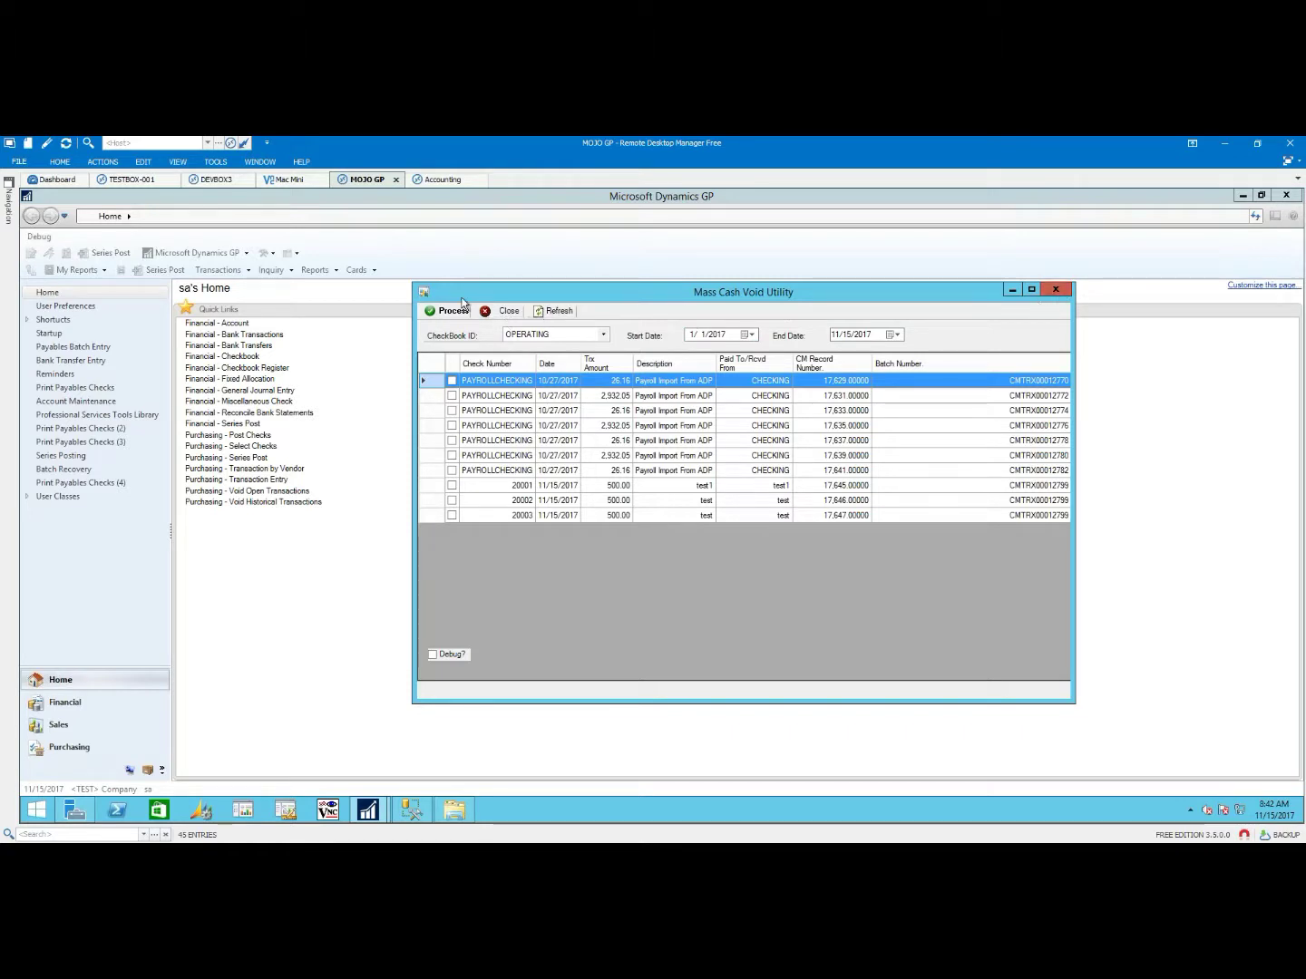
click(505, 311)
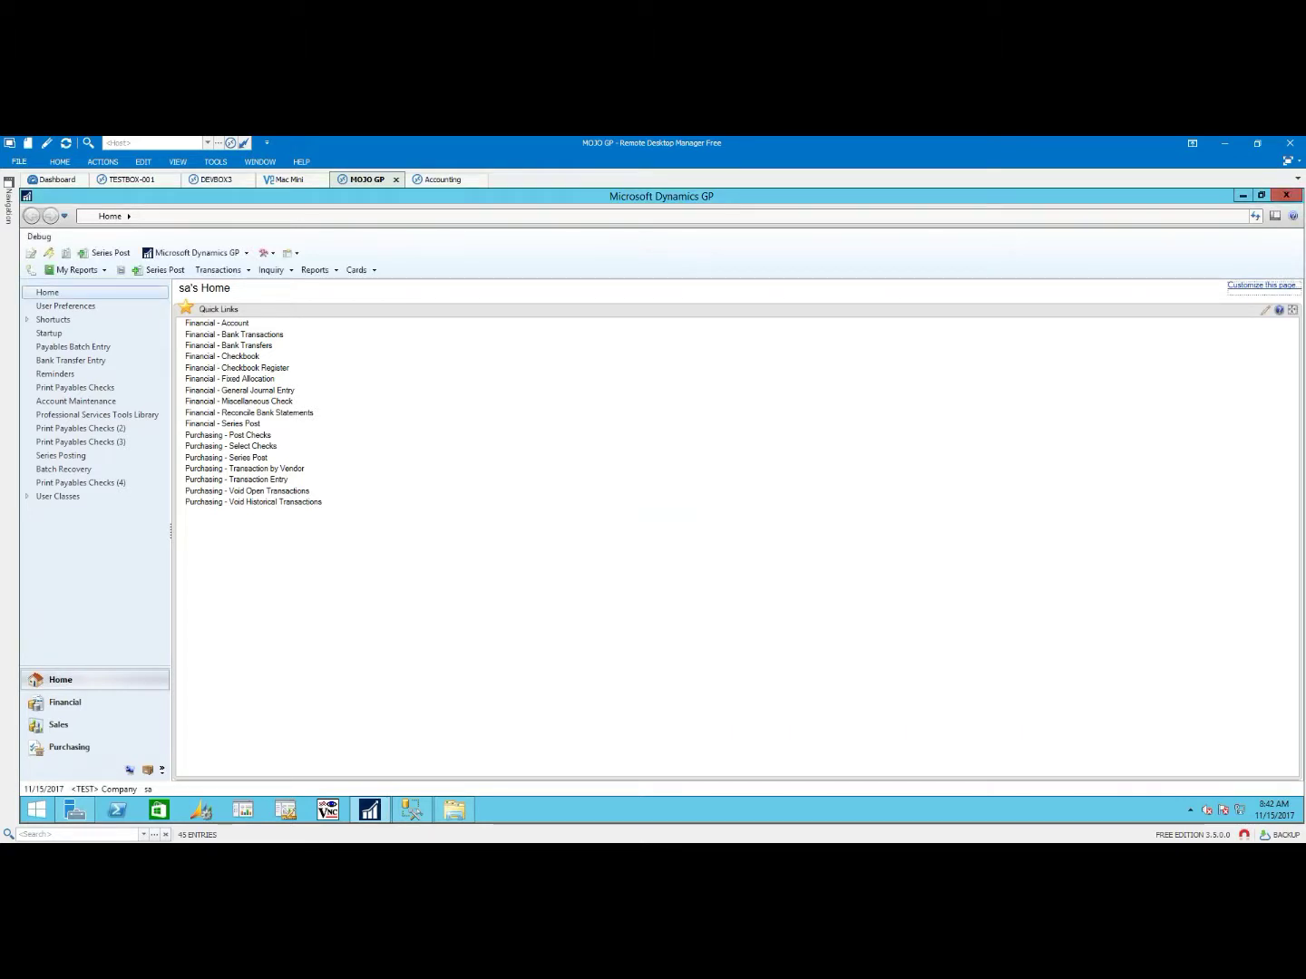